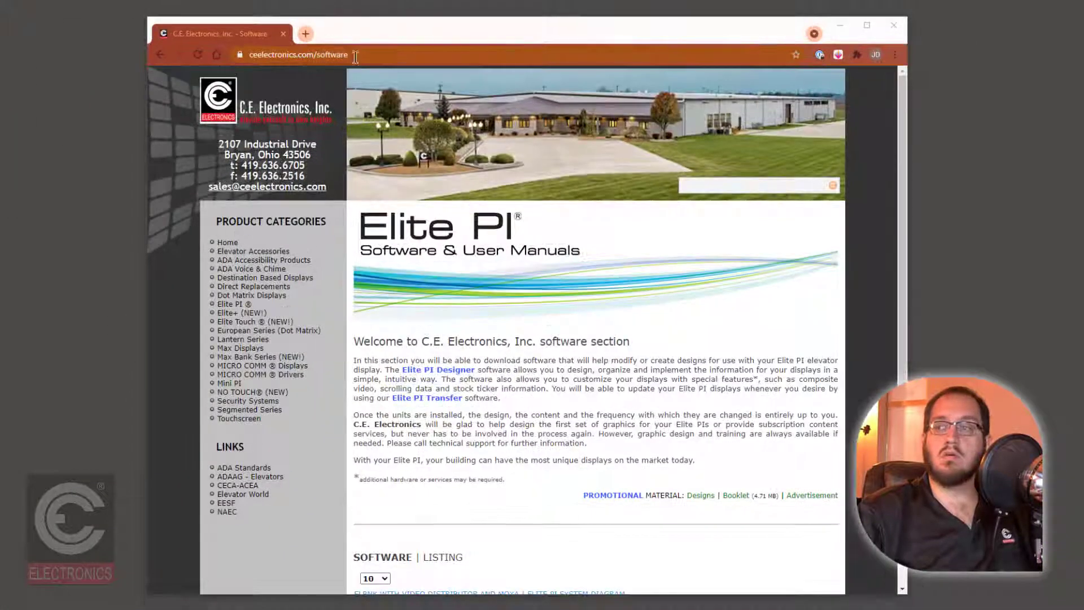
- Open the Elite PI Designer install v1.8.0.9 page from the software listing and download the software installer
{"action": "scroll", "coordinate": [520, 391], "scroll_direction": "down", "scroll_amount": 1}
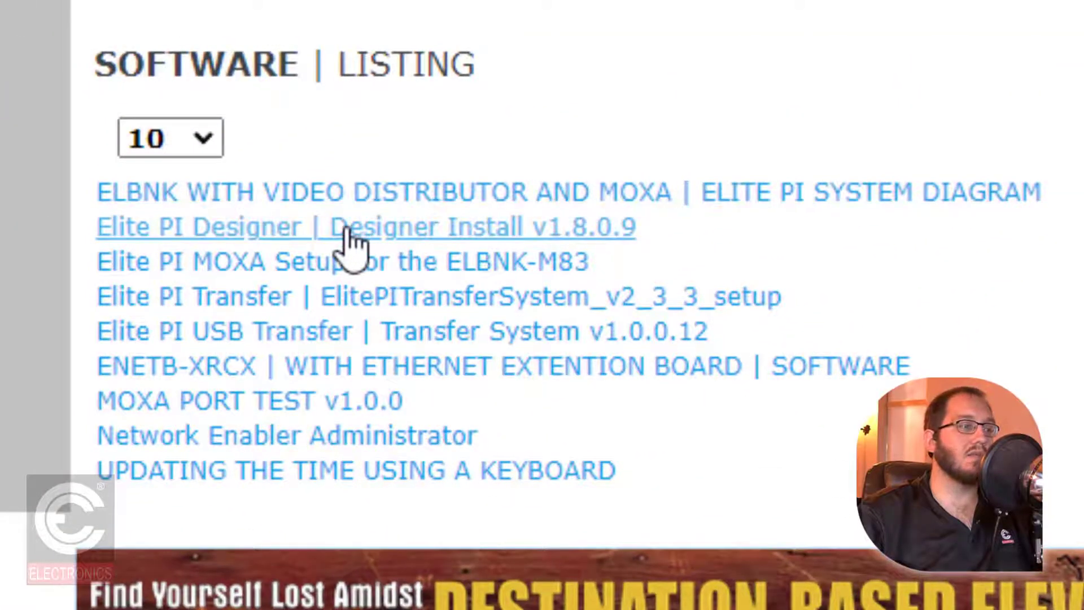
{"action": "left_click", "coordinate": [348, 231]}
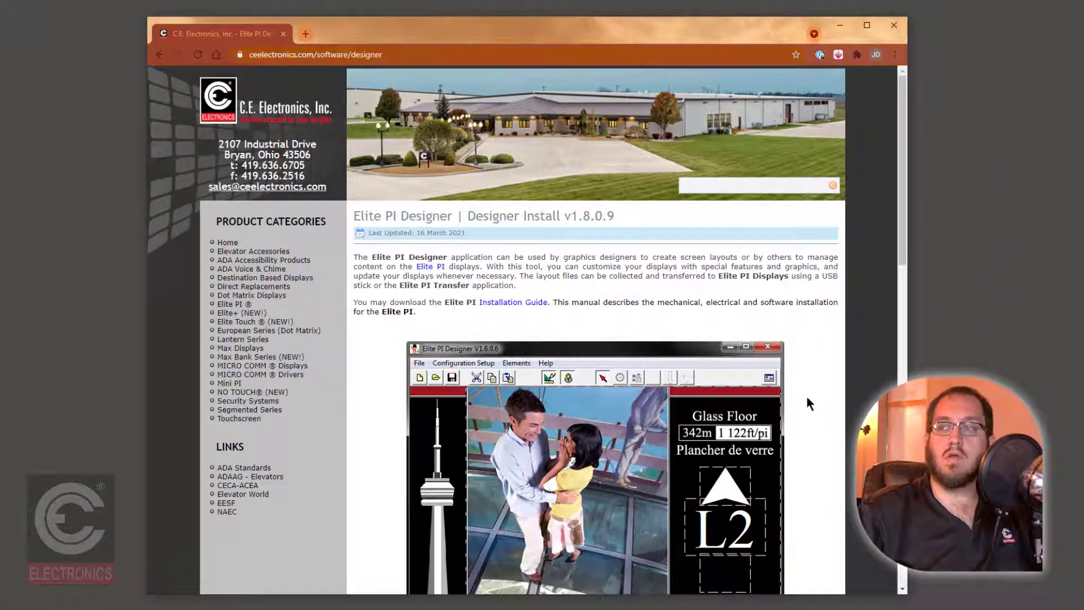
{"action": "scroll", "coordinate": [815, 406], "scroll_direction": "down", "scroll_amount": 6}
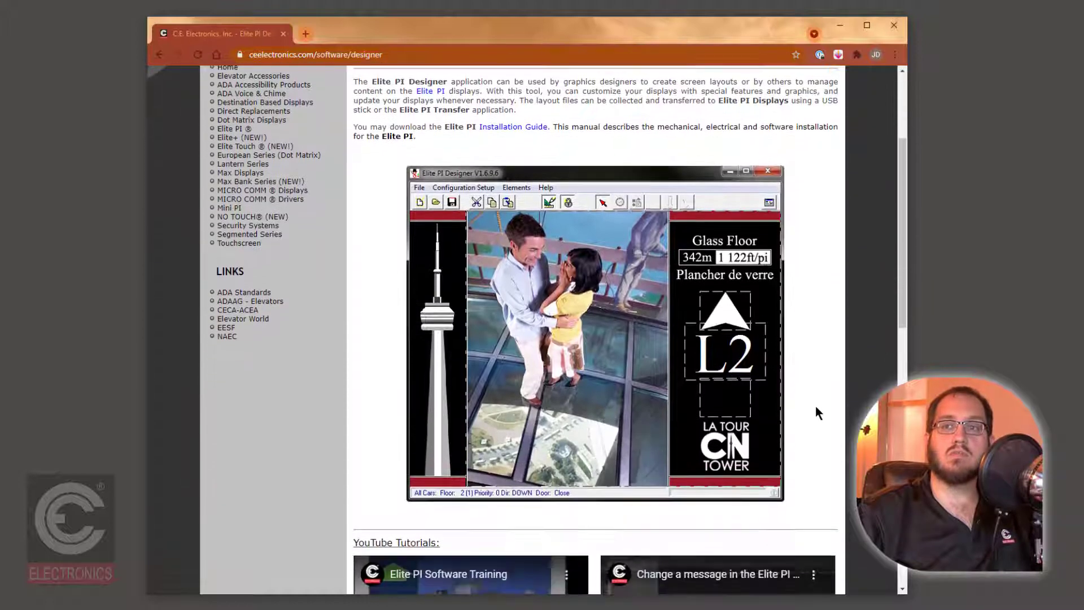
{"action": "scroll", "coordinate": [817, 414], "scroll_direction": "down", "scroll_amount": 6}
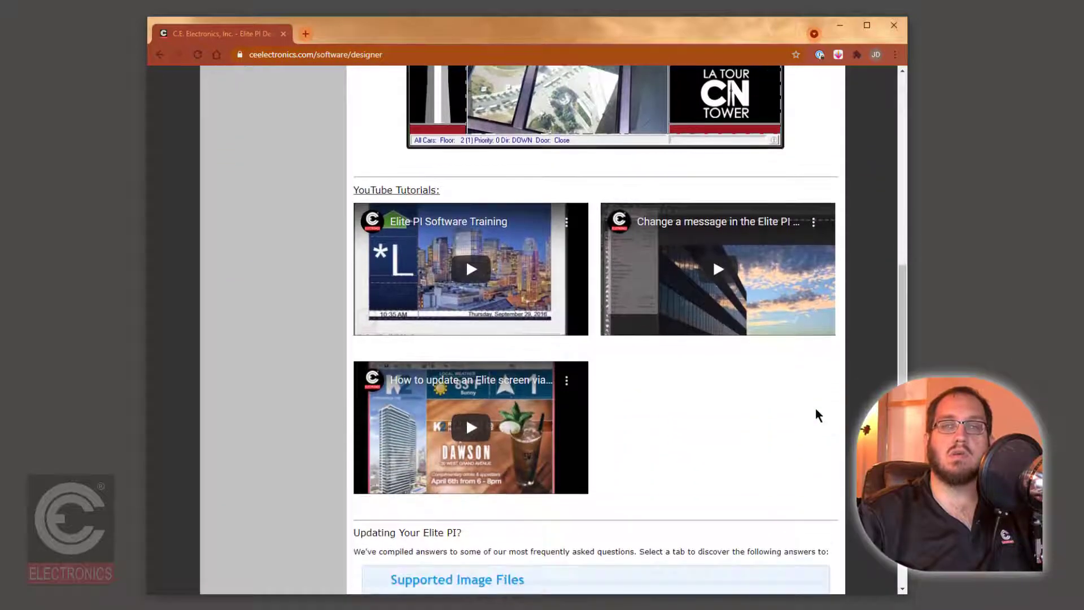
{"action": "scroll", "coordinate": [816, 408], "scroll_direction": "down", "scroll_amount": 4}
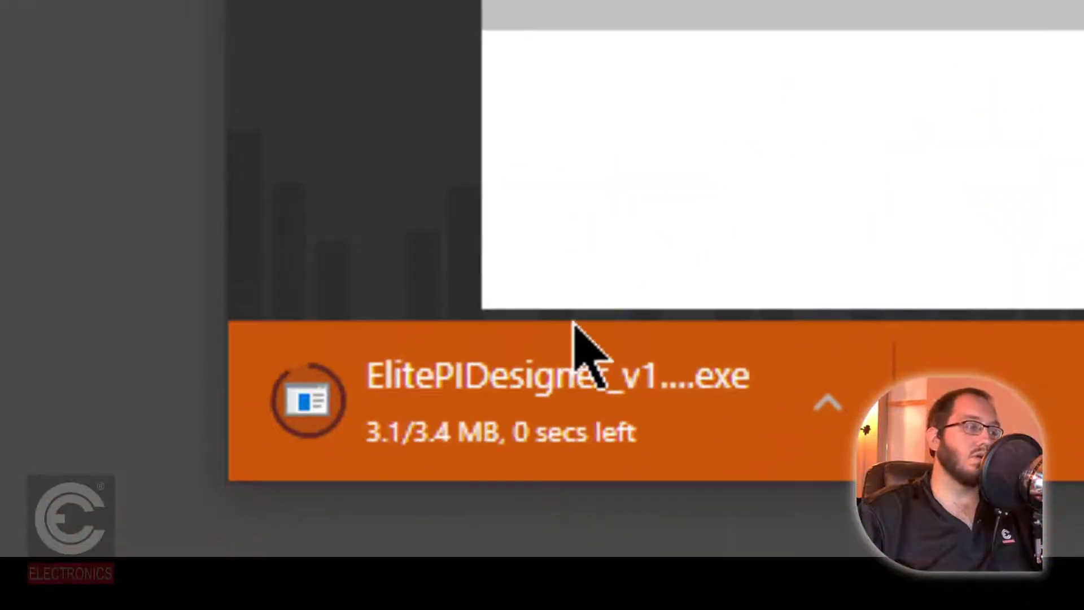
{"action": "left_click_drag", "start_coordinate": [562, 448], "coordinate": [556, 426]}
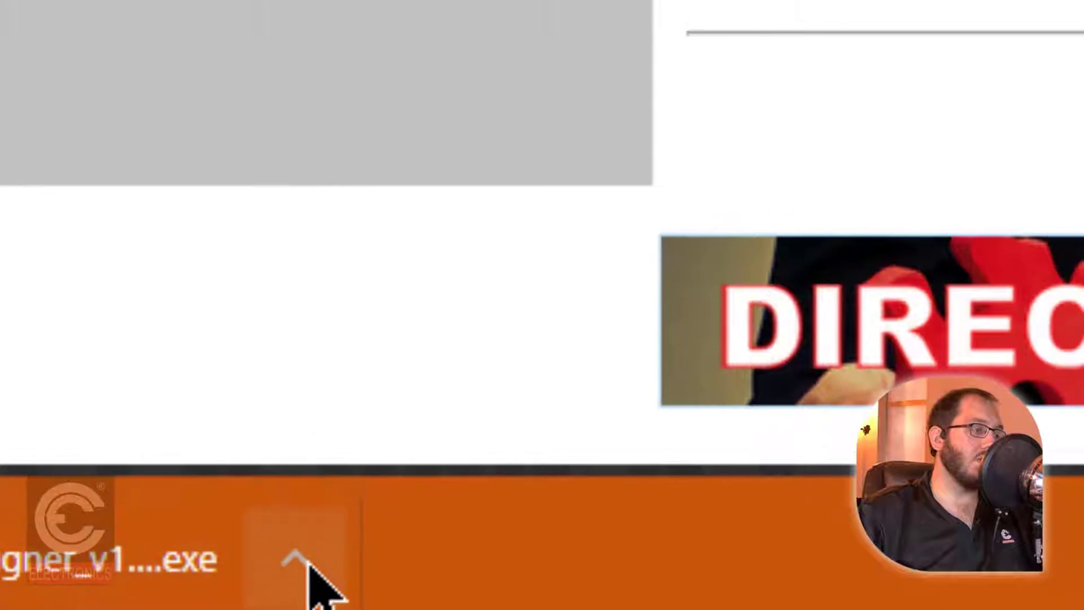
- Locate the downloaded ElitePIDesigner_v1_8_0_9_setupA.exe in its folder and run it as administrator, allowing it past SmartScreen
{"action": "left_click", "coordinate": [309, 565]}
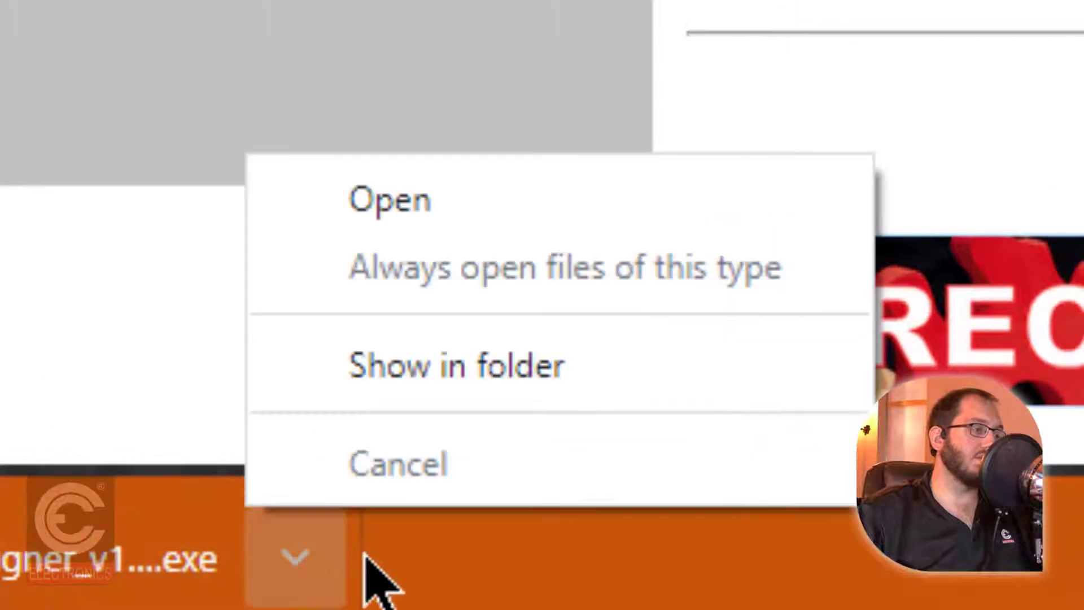
{"action": "left_click", "coordinate": [455, 389]}
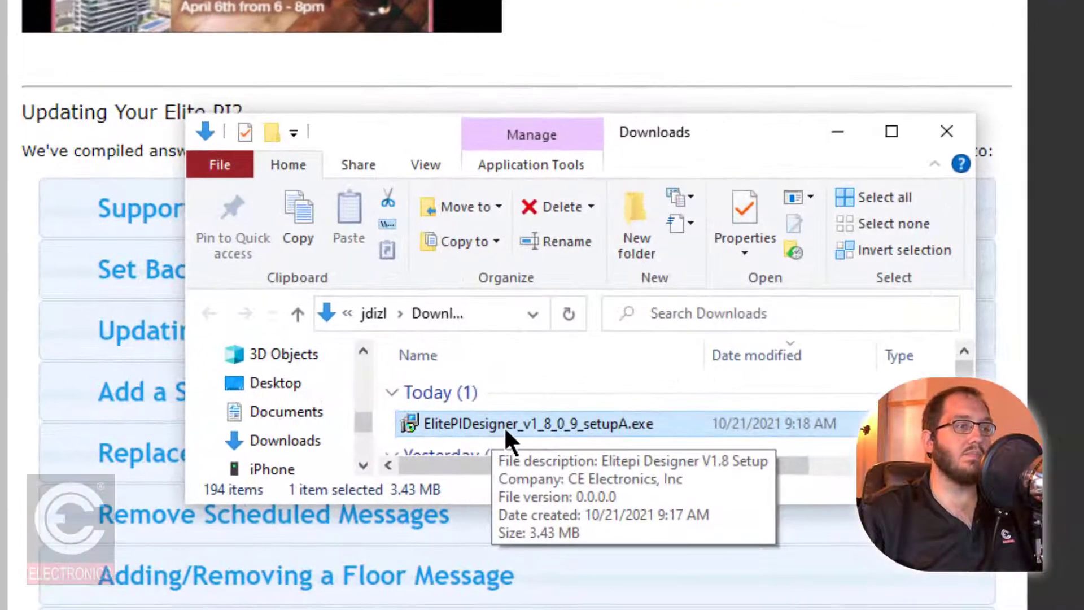
{"action": "right_click", "coordinate": [592, 428]}
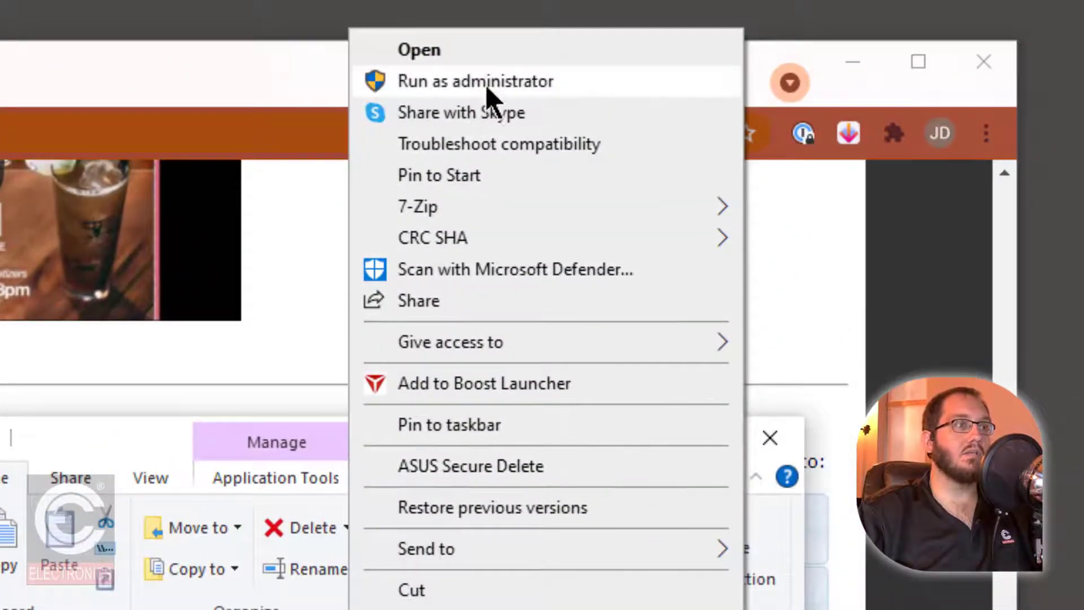
{"action": "left_click", "coordinate": [487, 57]}
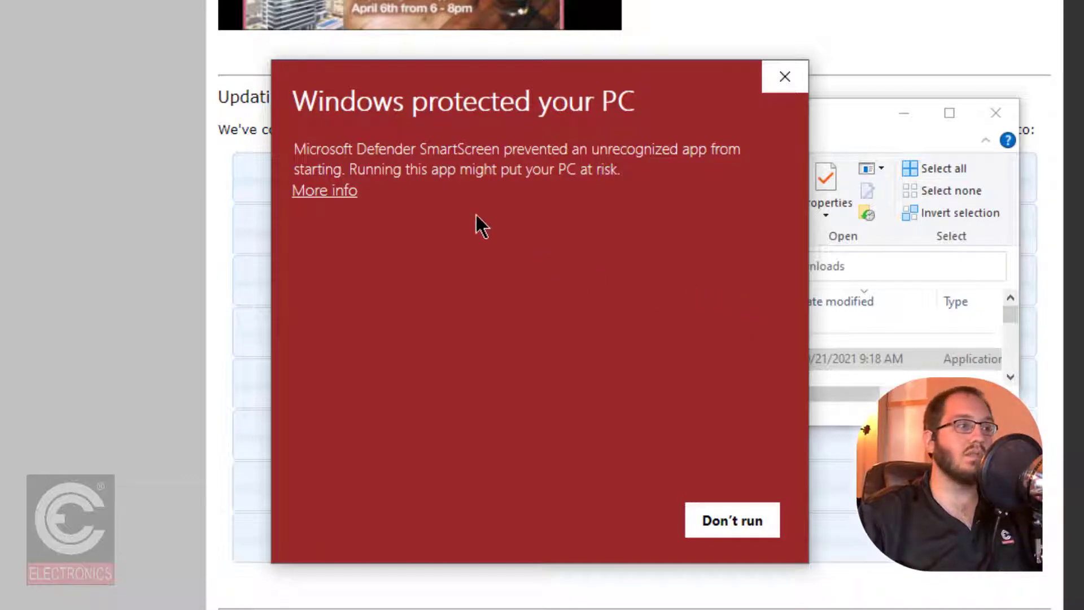
{"action": "left_click", "coordinate": [341, 192]}
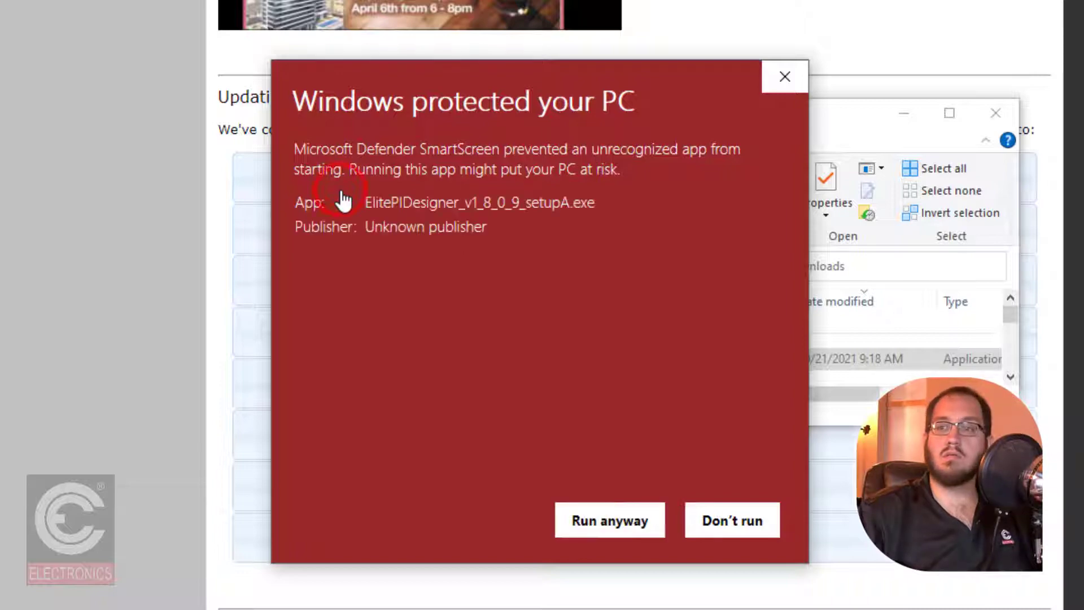
{"action": "left_click", "coordinate": [619, 527]}
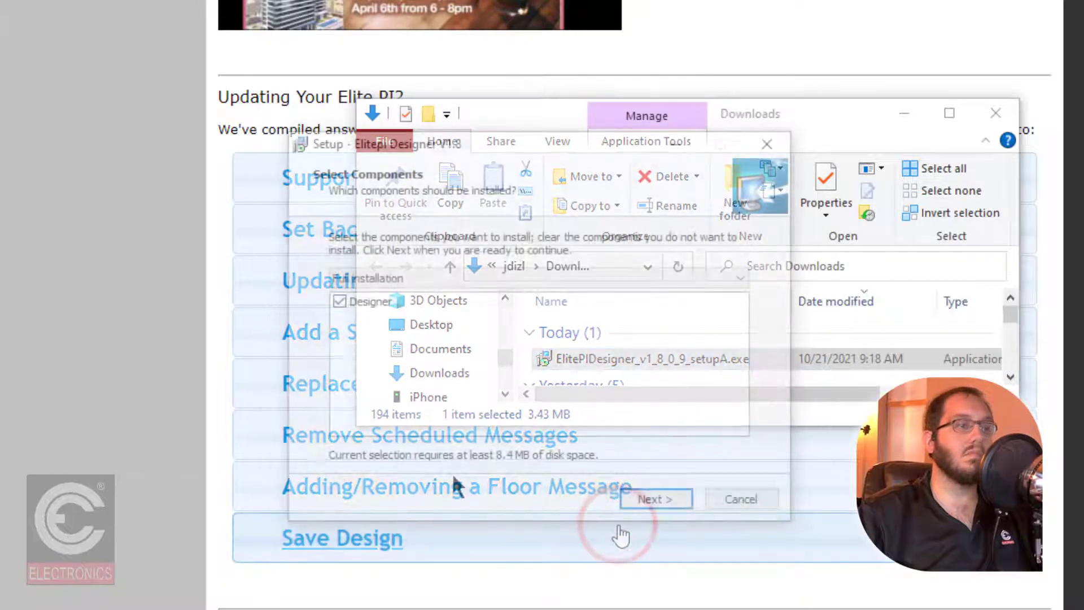
- Install Elitepi Designer V1.8 as a full installation with a desktop shortcut, and launch it on finishing
{"action": "left_click", "coordinate": [657, 497]}
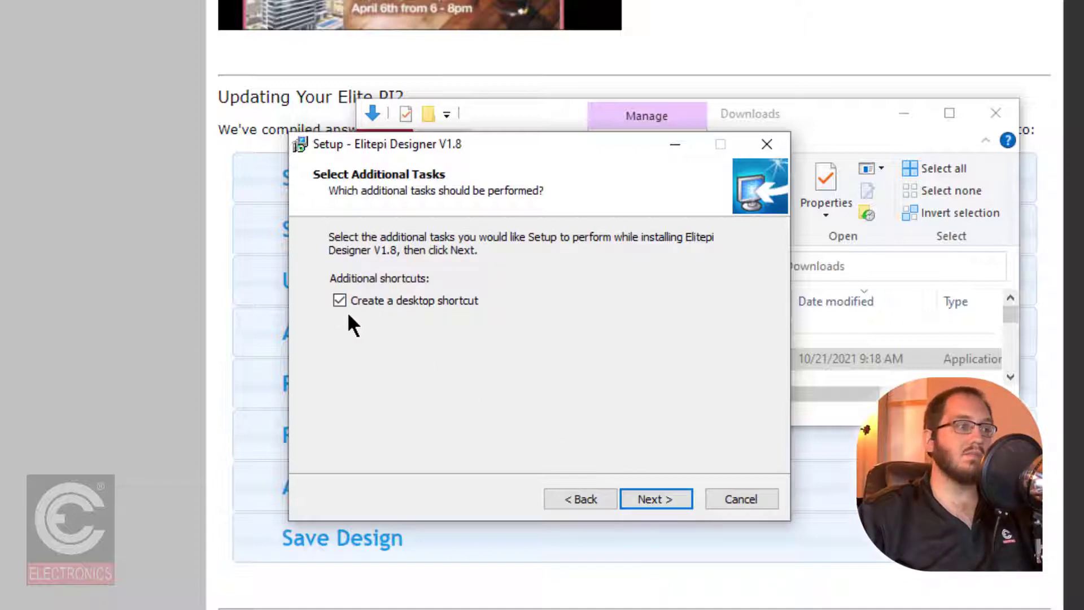
{"action": "left_click", "coordinate": [647, 503]}
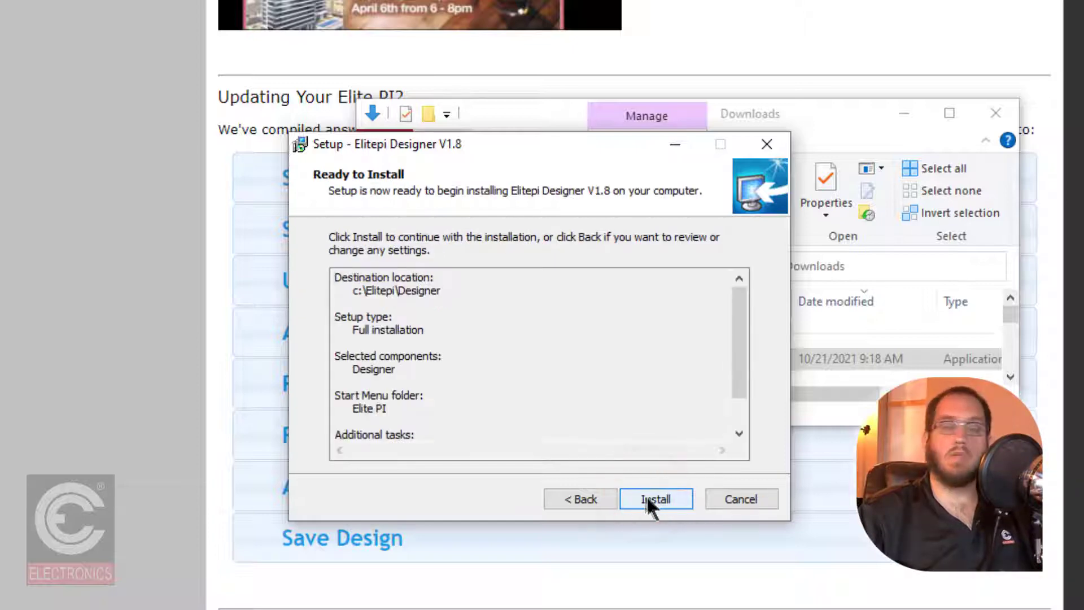
{"action": "left_click", "coordinate": [675, 499]}
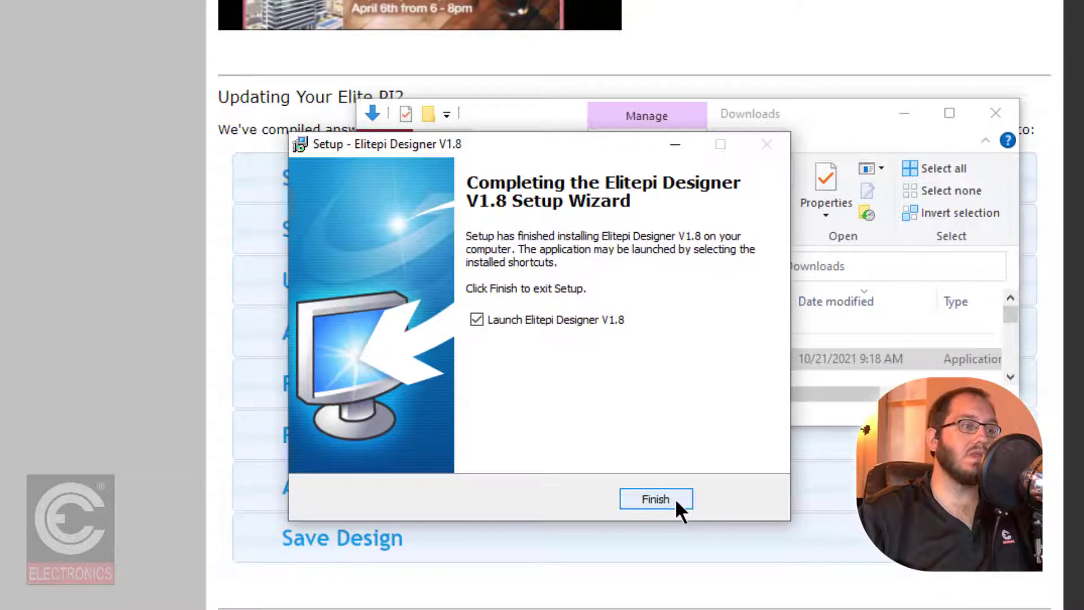
{"action": "left_click", "coordinate": [676, 499]}
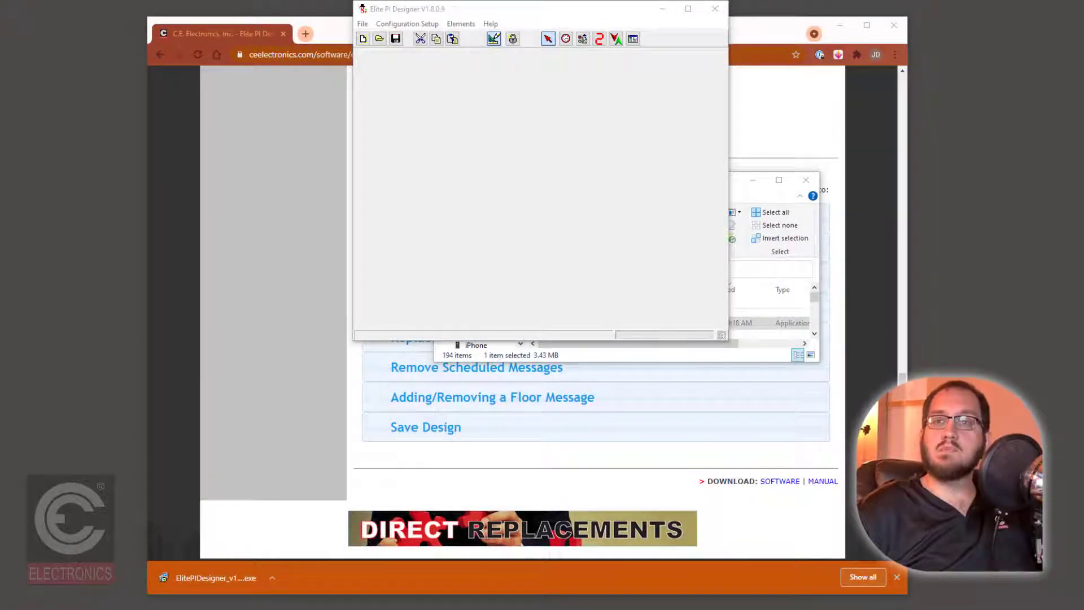
- Load Petronas Towers Demo 6.zip from the Petronas Towers folder into Elite PI Designer and bring the design to the front
{"action": "left_click_drag", "start_coordinate": [1013, 109], "coordinate": [563, 92]}
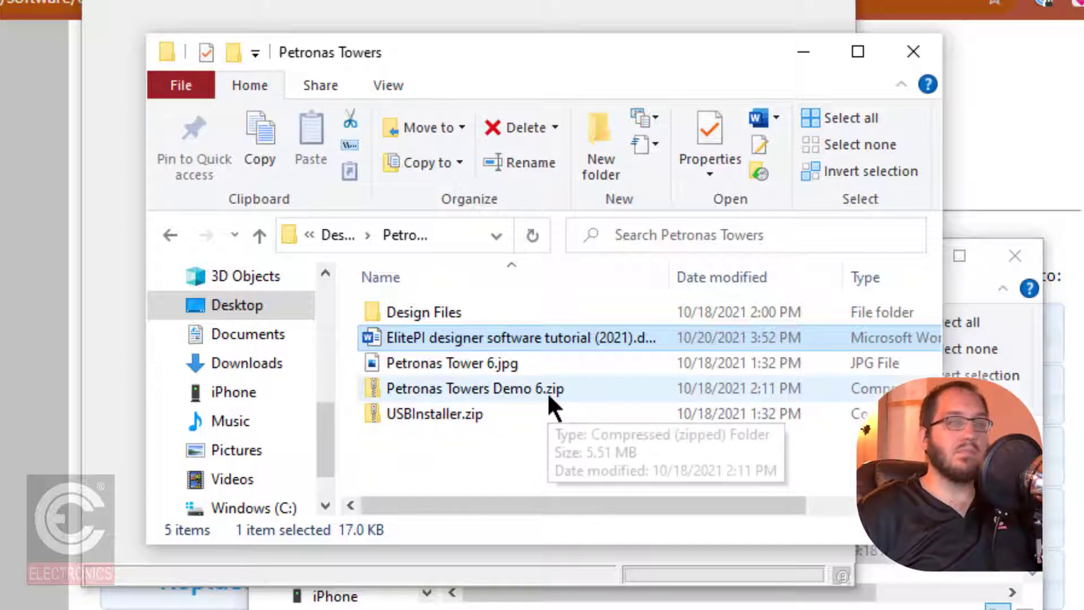
{"action": "left_click_drag", "start_coordinate": [499, 385], "coordinate": [114, 253]}
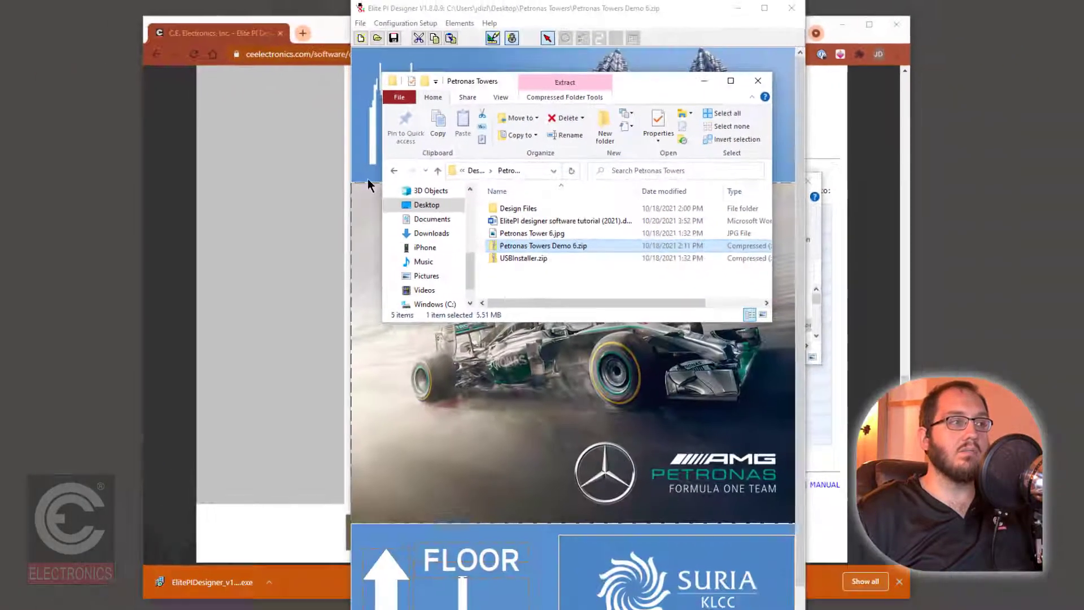
{"action": "left_click", "coordinate": [519, 65]}
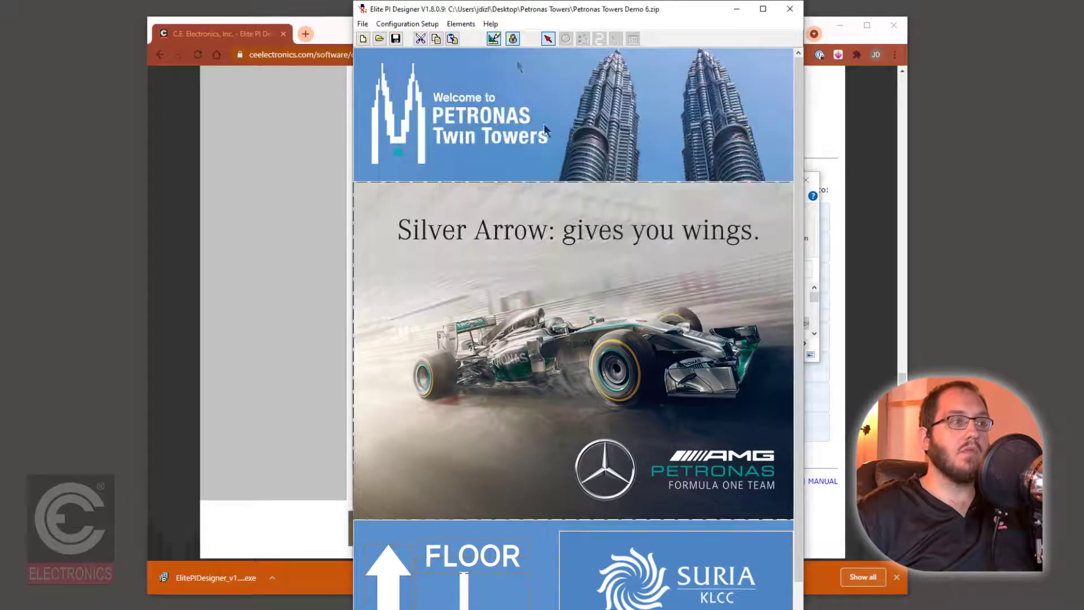
- Open the floor messages of the SURIA KLCC message element for editing
{"action": "scroll", "coordinate": [604, 323], "scroll_direction": "down", "scroll_amount": 1}
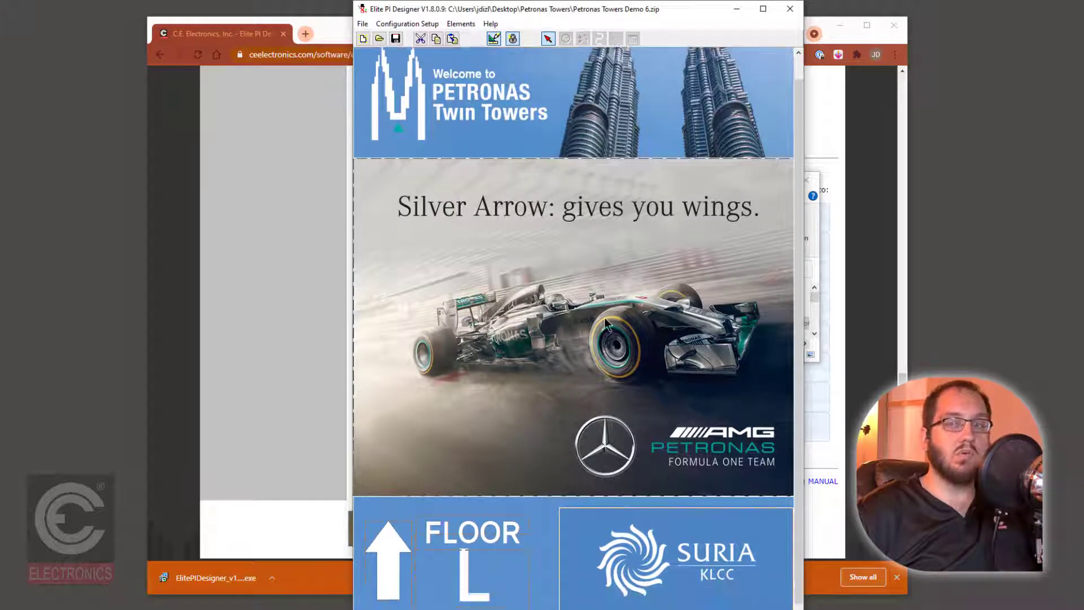
{"action": "scroll", "coordinate": [607, 325], "scroll_direction": "up", "scroll_amount": 1}
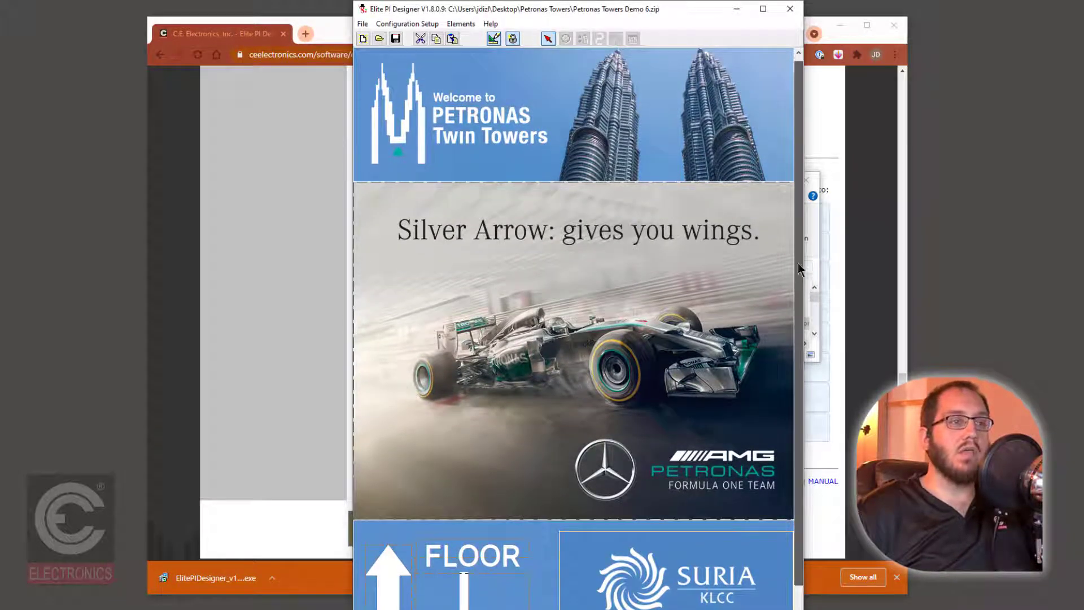
{"action": "scroll", "coordinate": [752, 314], "scroll_direction": "down", "scroll_amount": 1}
{"action": "scroll", "coordinate": [714, 302], "scroll_direction": "up", "scroll_amount": 1}
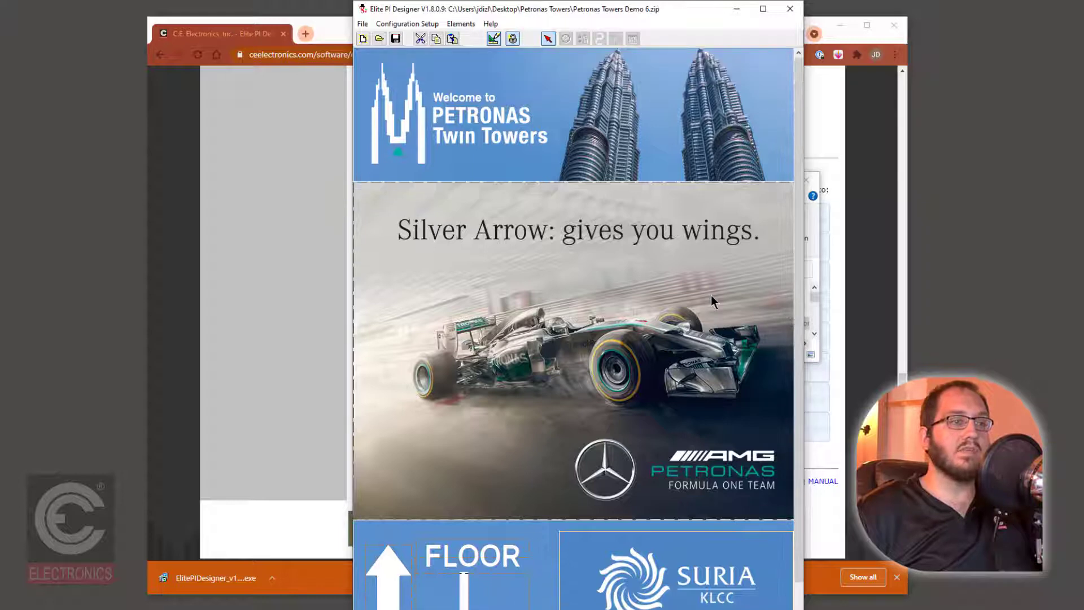
{"action": "scroll", "coordinate": [716, 304], "scroll_direction": "down", "scroll_amount": 1}
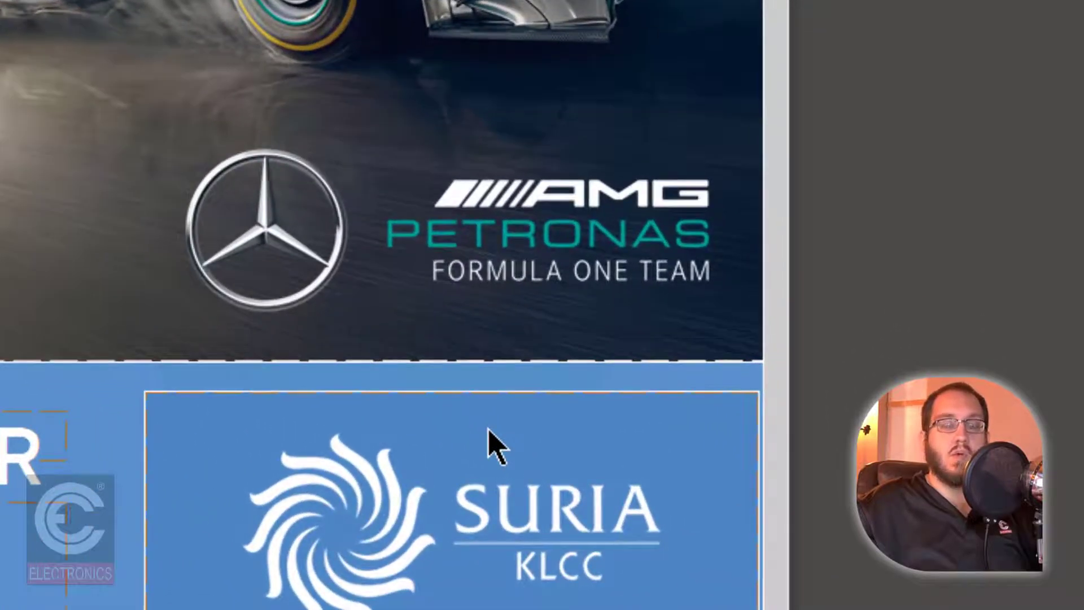
{"action": "right_click", "coordinate": [489, 429]}
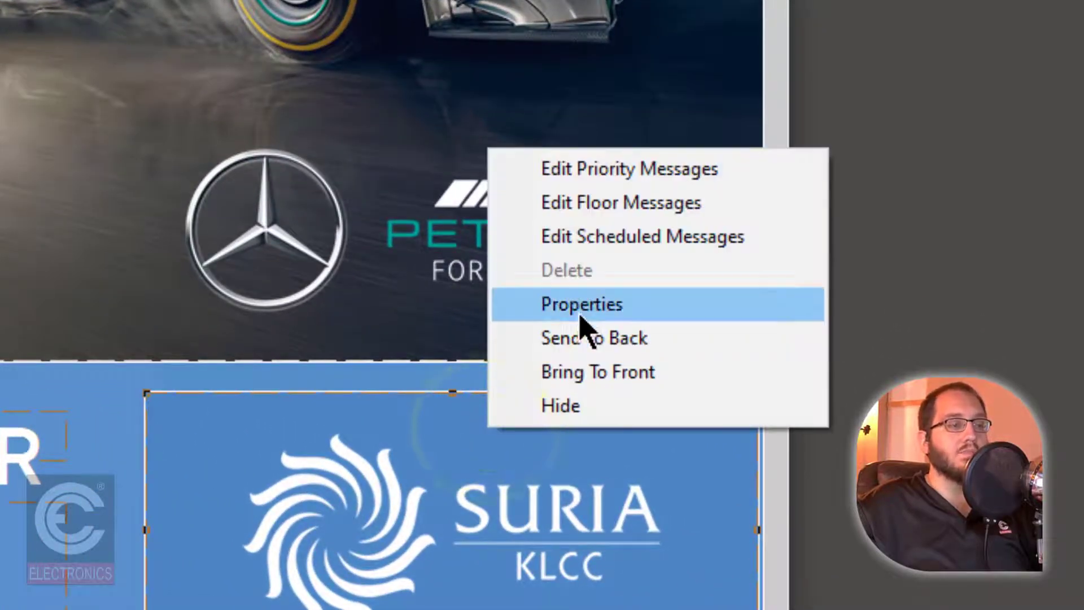
{"action": "left_click", "coordinate": [580, 308]}
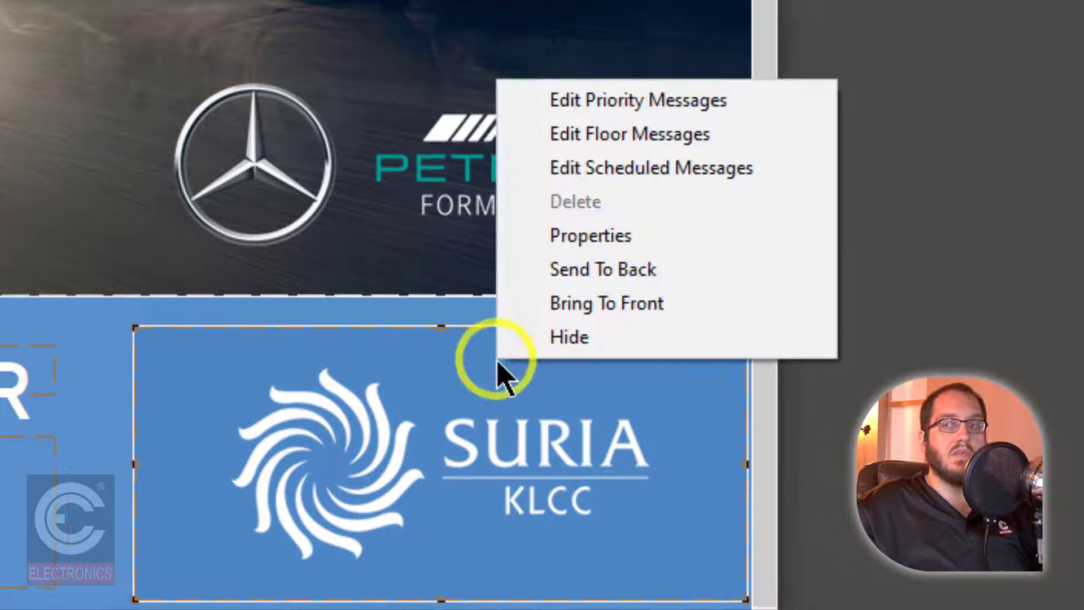
{"action": "left_click", "coordinate": [616, 136]}
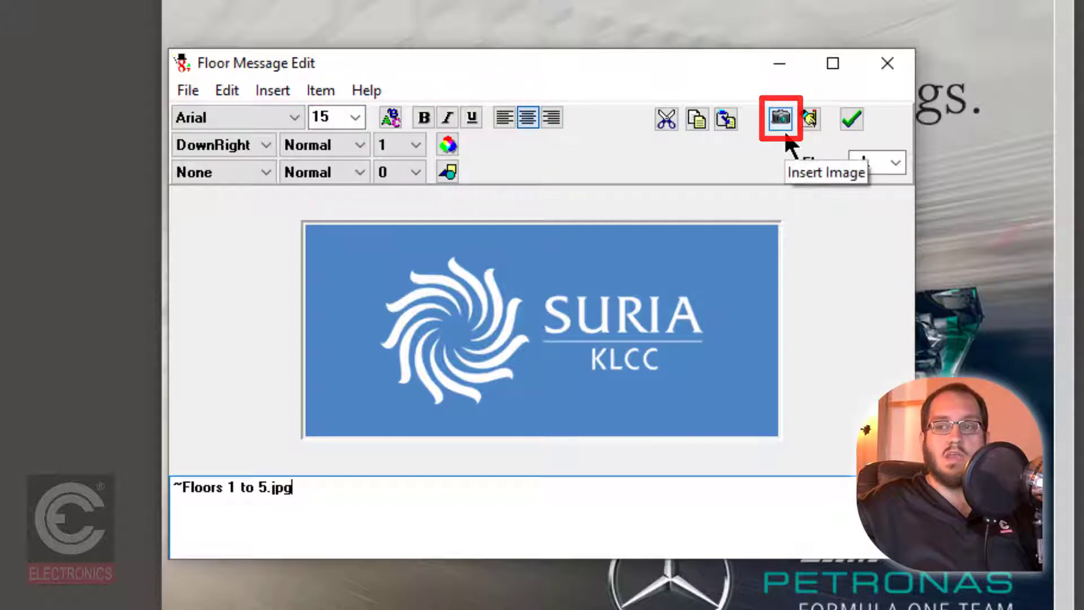
- Select floor 41 and insert the image Floors 41 to 42.jpg from the Petronas Towers Demo 6 folder as its message
{"action": "left_click", "coordinate": [895, 163]}
{"action": "left_click_drag", "start_coordinate": [896, 221], "coordinate": [893, 288]}
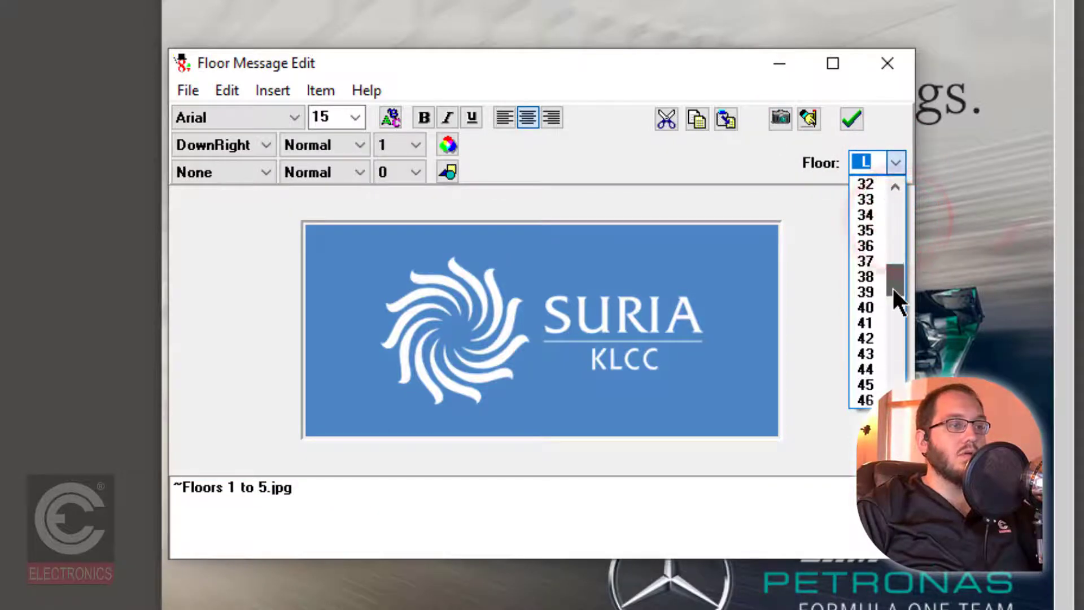
{"action": "left_click", "coordinate": [868, 321]}
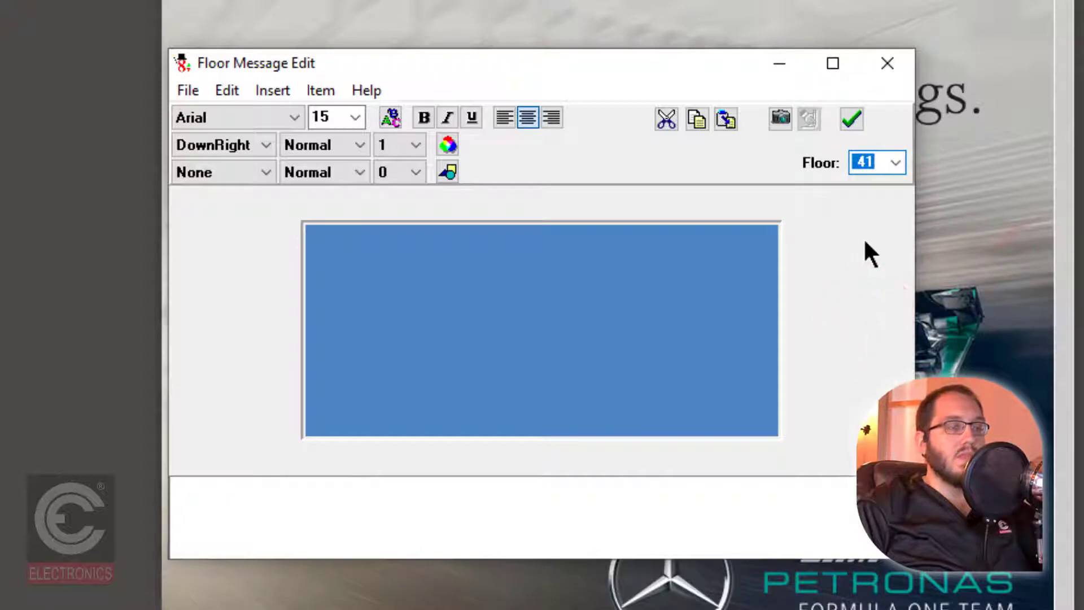
{"action": "left_click", "coordinate": [780, 119]}
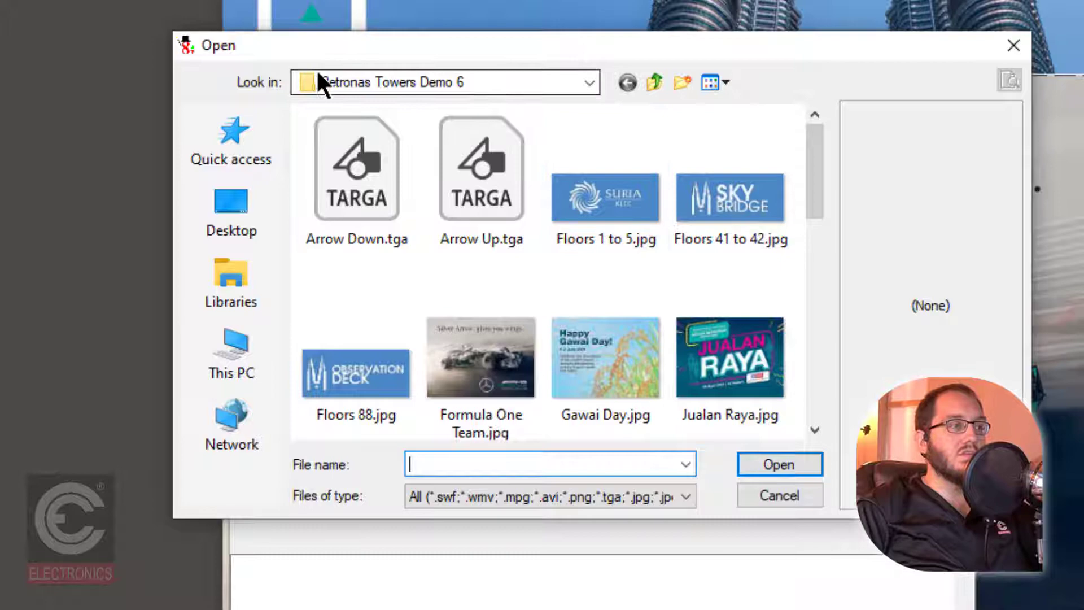
{"action": "left_click", "coordinate": [709, 204]}
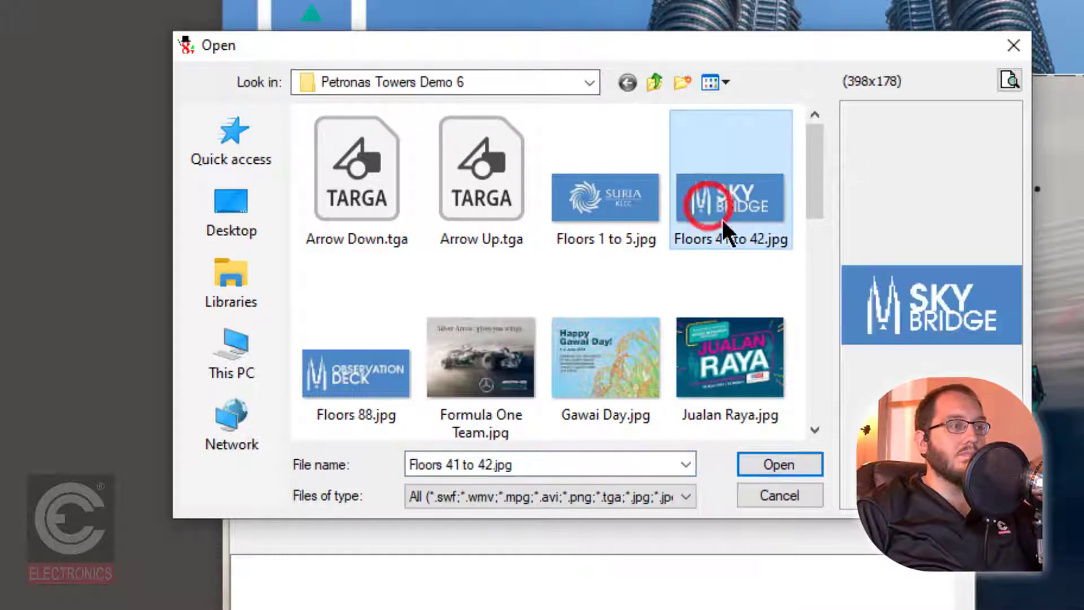
{"action": "left_click", "coordinate": [780, 464]}
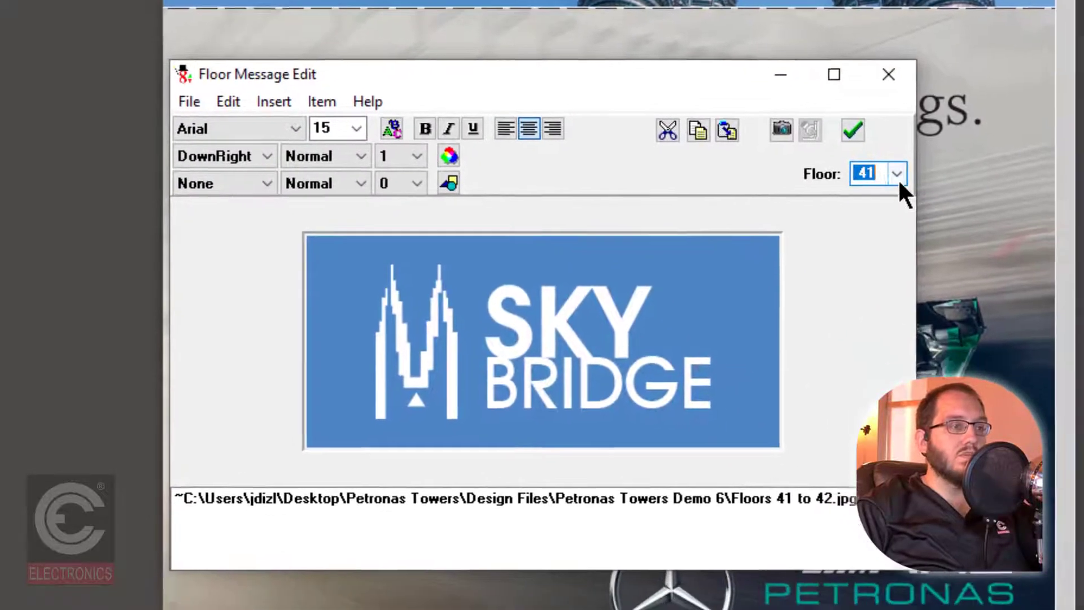
- Select floor 42 and insert the same Floors 41 to 42.jpg image as its message
{"action": "left_click", "coordinate": [957, 241]}
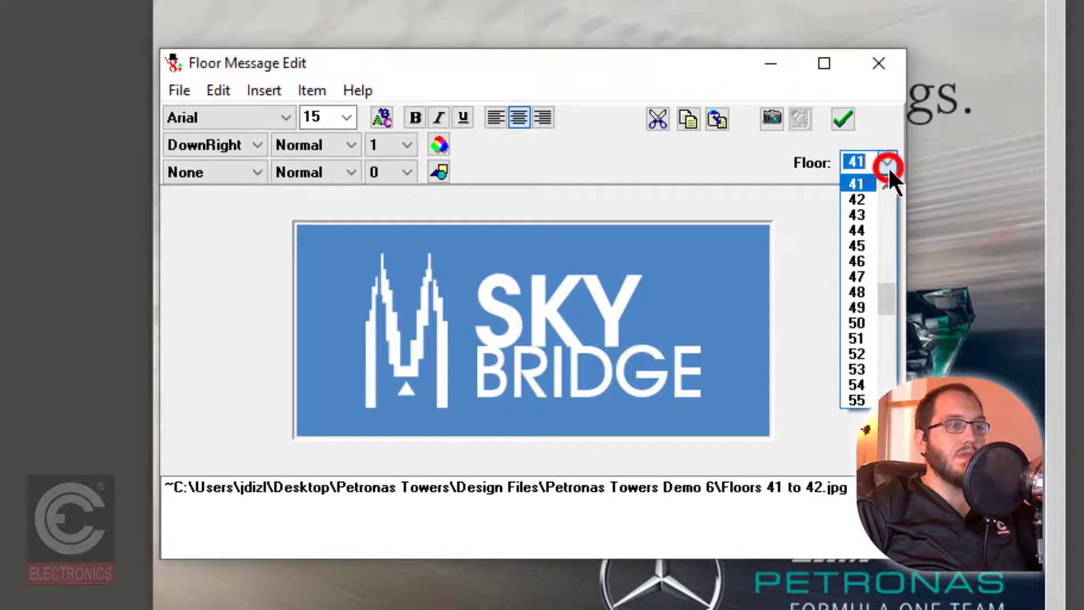
{"action": "left_click", "coordinate": [868, 198]}
{"action": "left_click", "coordinate": [763, 121]}
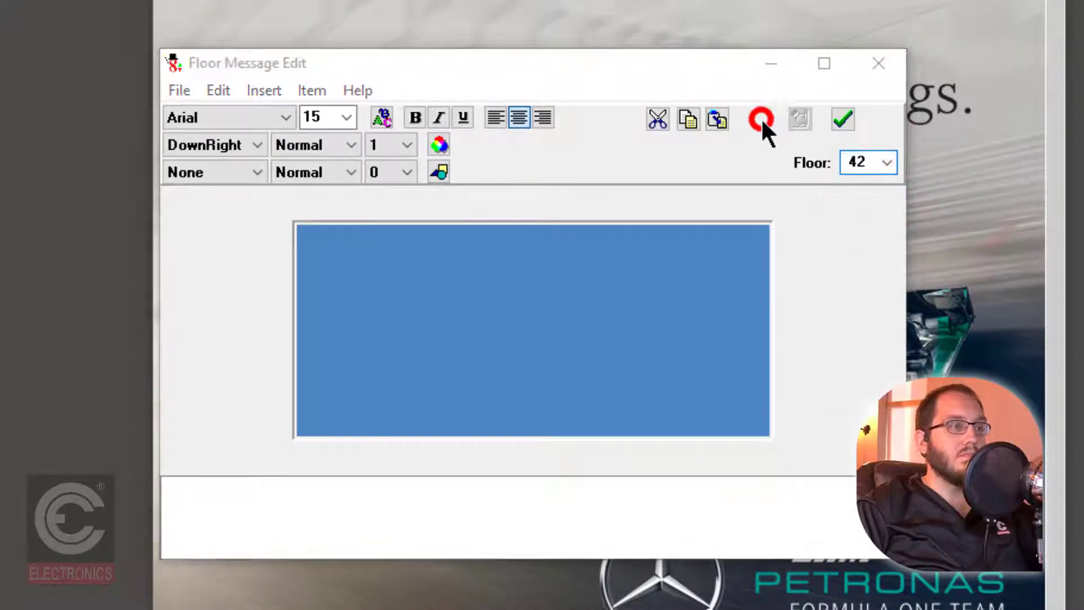
{"action": "left_click", "coordinate": [694, 137]}
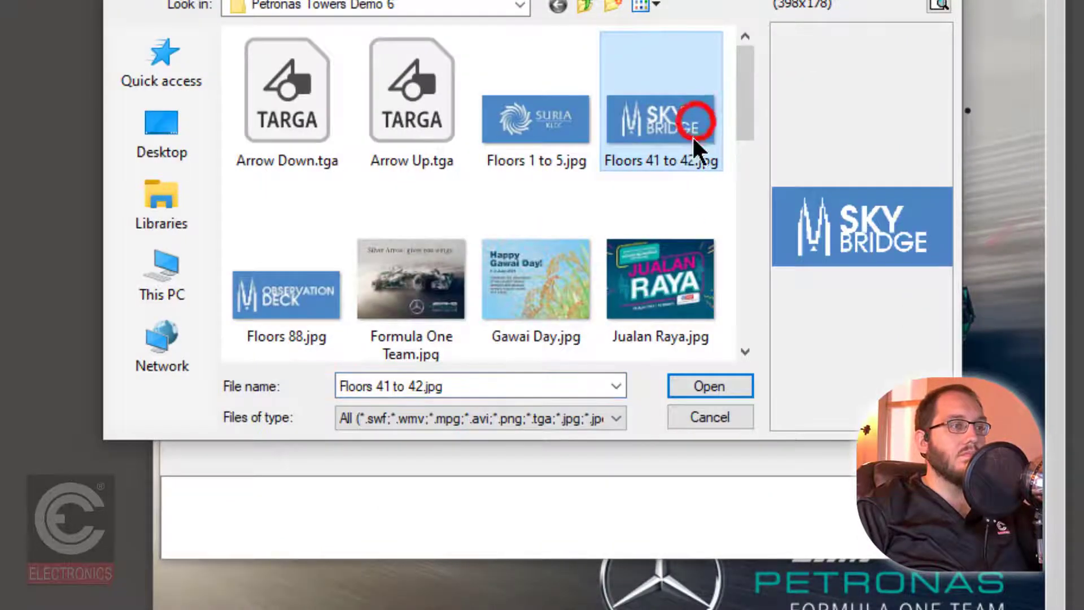
{"action": "left_click", "coordinate": [709, 386]}
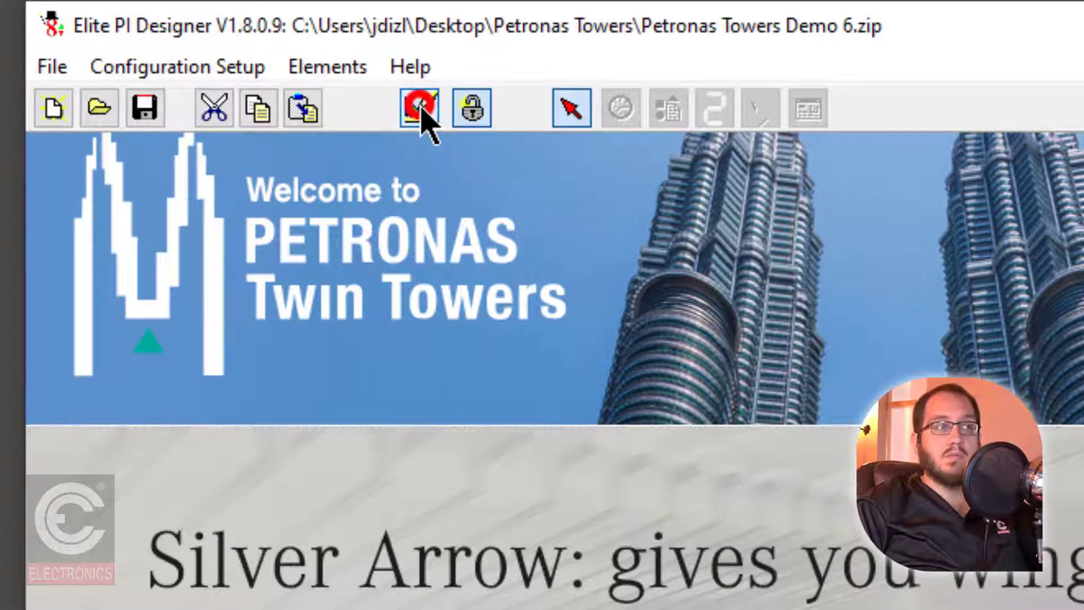
- Run the design simulation and advance the elevator up floor by floor to floor 41 to check the floor messages
{"action": "left_click", "coordinate": [422, 116]}
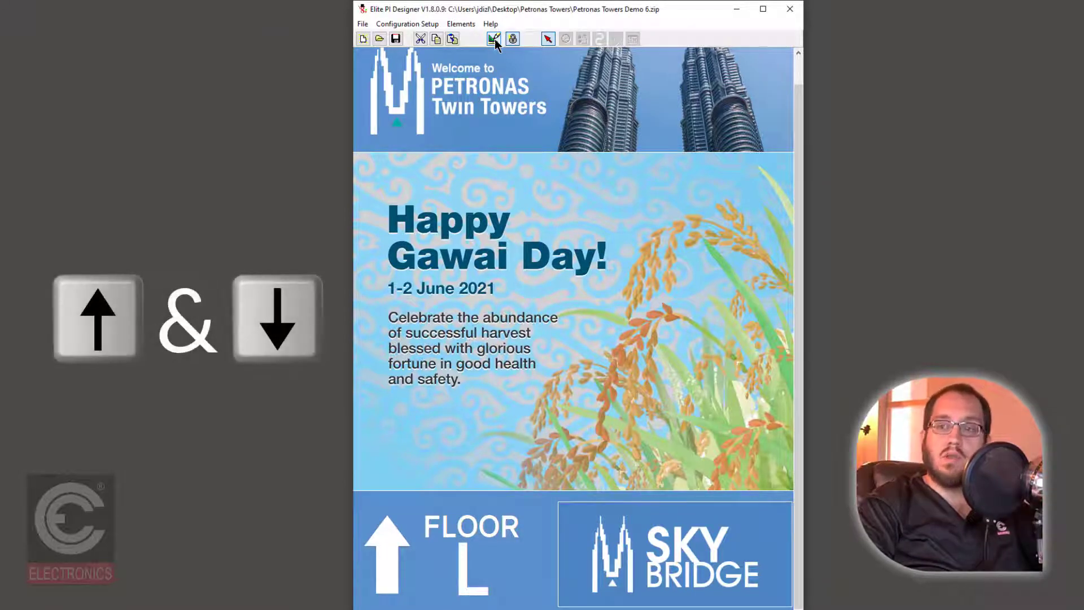
{"action": "key", "text": "Up"}
{"action": "key", "text": "Up"}
{"action": "key", "text": "Up"}
{"action": "key", "text": "Up"}
{"action": "key", "text": "Up"}
{"action": "key", "text": "Up"}
{"action": "key", "text": "Up"}
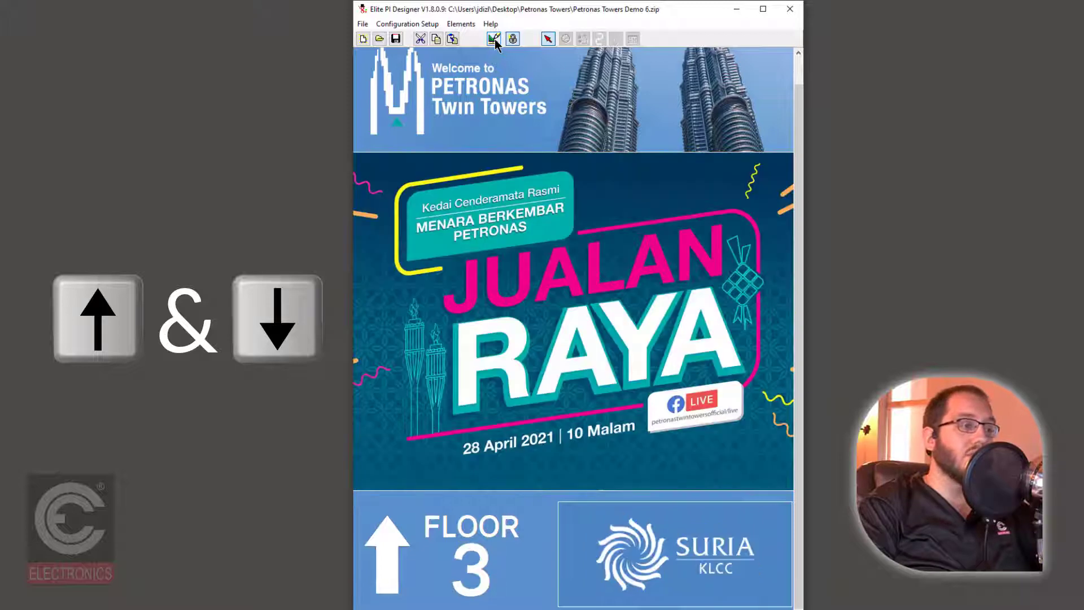
{"action": "key", "text": "Up"}
{"action": "key", "text": "Up"}
{"action": "key", "text": "Up"}
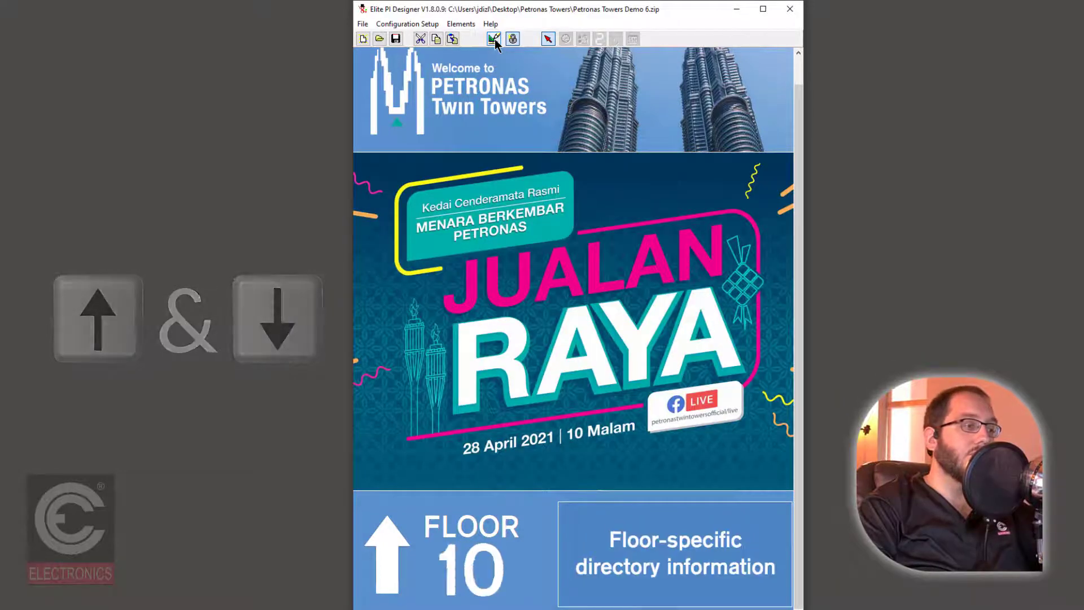
{"action": "key", "text": "Up"}
{"action": "key", "text": "Up"}
{"action": "key", "text": "Up"}
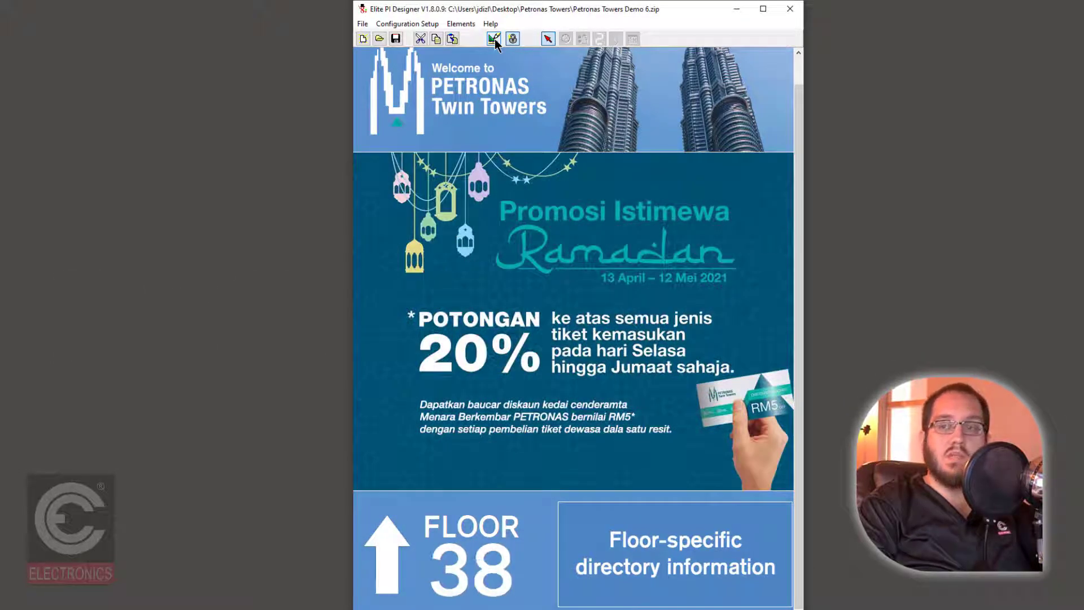
{"action": "key", "text": "Up"}
{"action": "key", "text": "Up"}
{"action": "key", "text": "Up"}
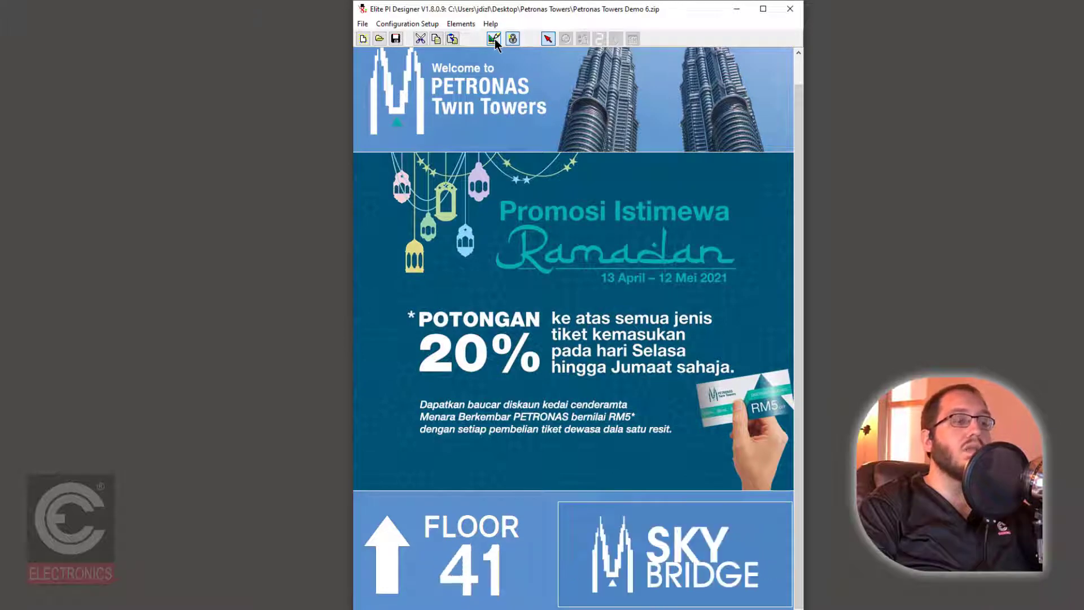
- Toggle the simulated travel direction between down and up at floor 41, ending on down, and return to layout editing
{"action": "key", "text": "Down"}
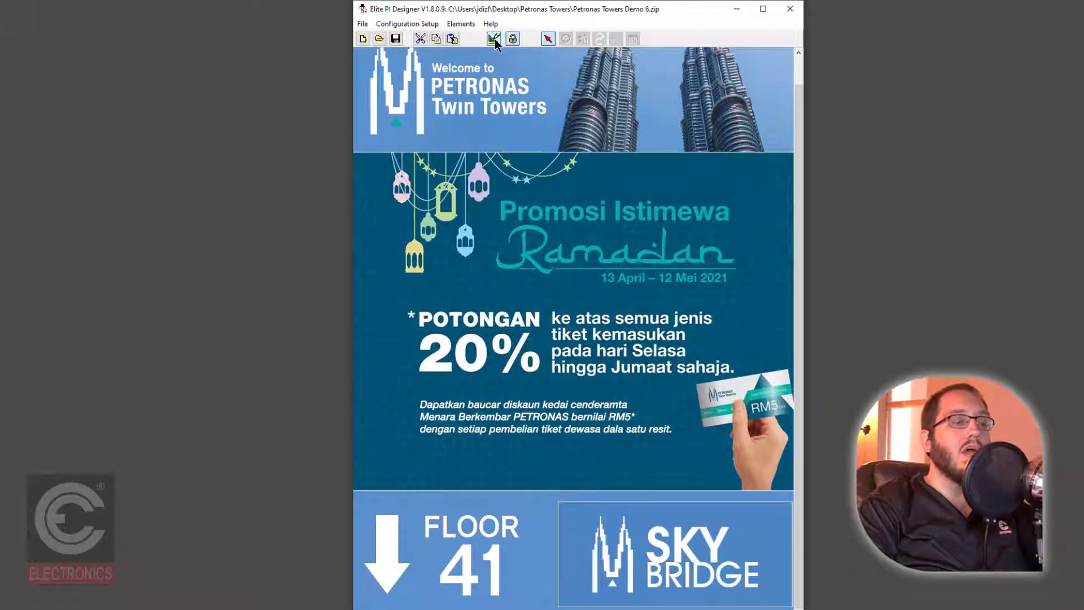
{"action": "key", "text": "Up"}
{"action": "key", "text": "Down"}
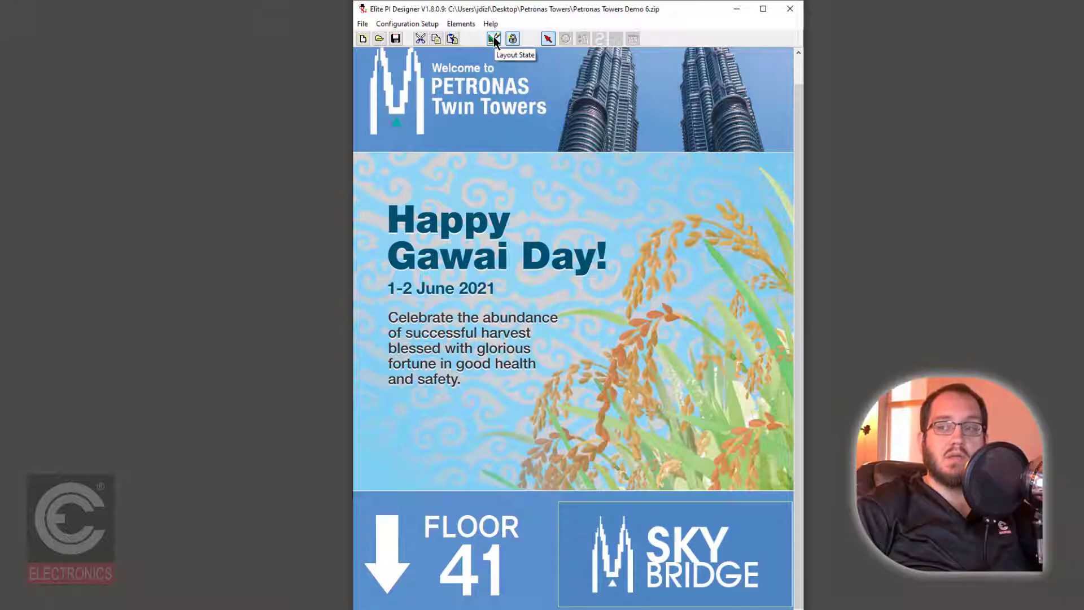
{"action": "left_click", "coordinate": [494, 40]}
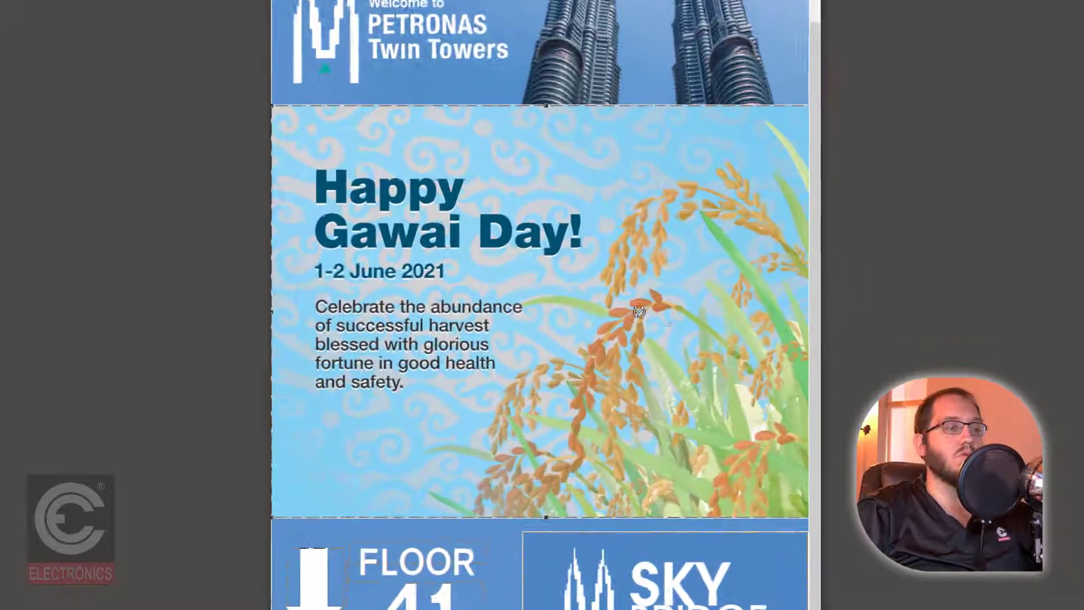
- View the properties of the large Happy Gawai Day message element and open its scheduled messages for editing
{"action": "right_click", "coordinate": [625, 313]}
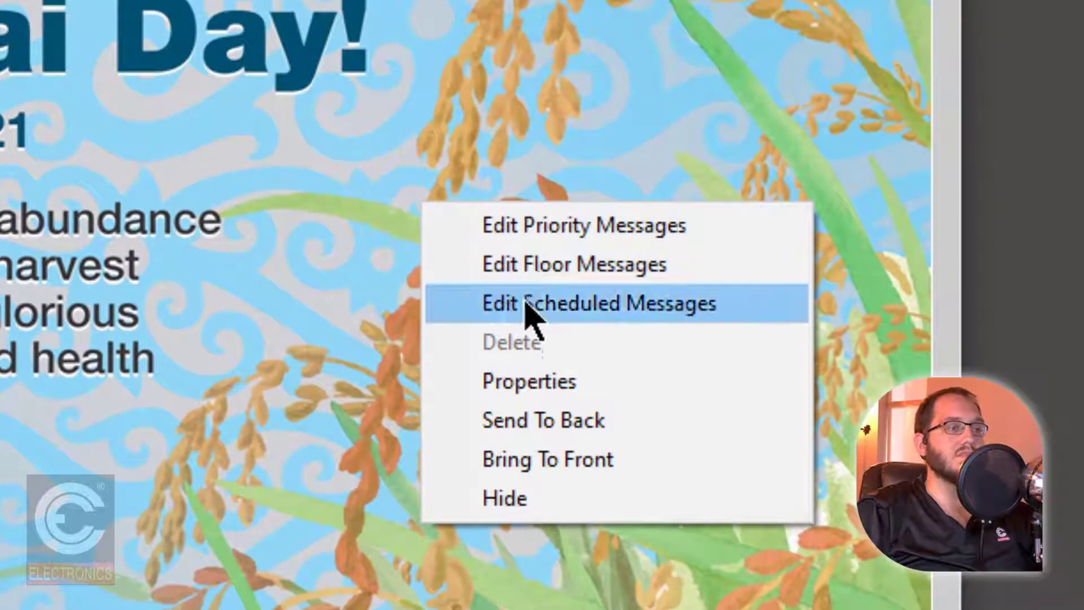
{"action": "left_click", "coordinate": [545, 382]}
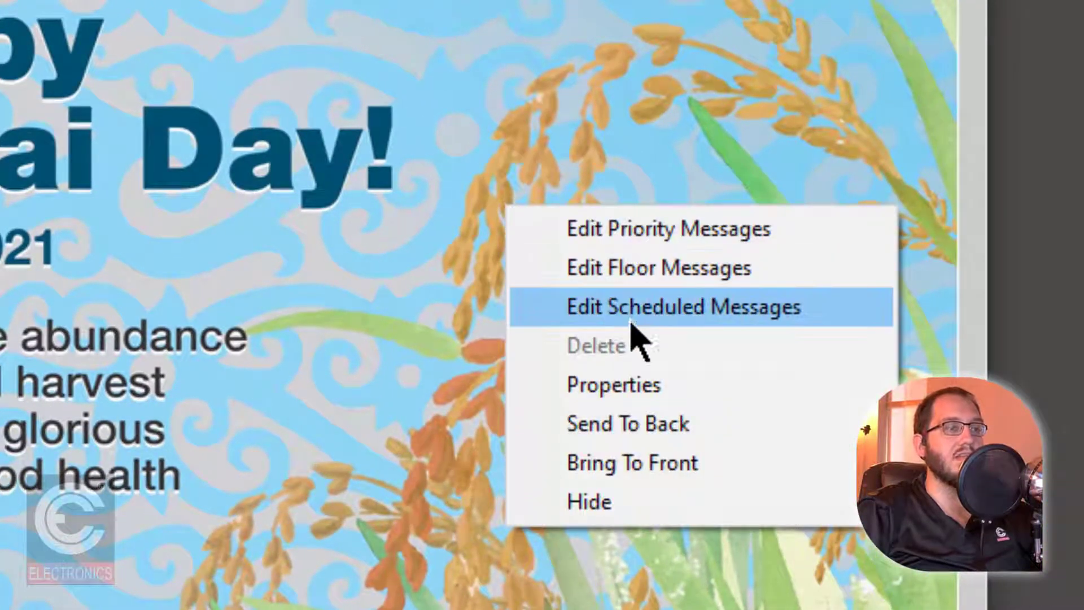
{"action": "left_click", "coordinate": [645, 311]}
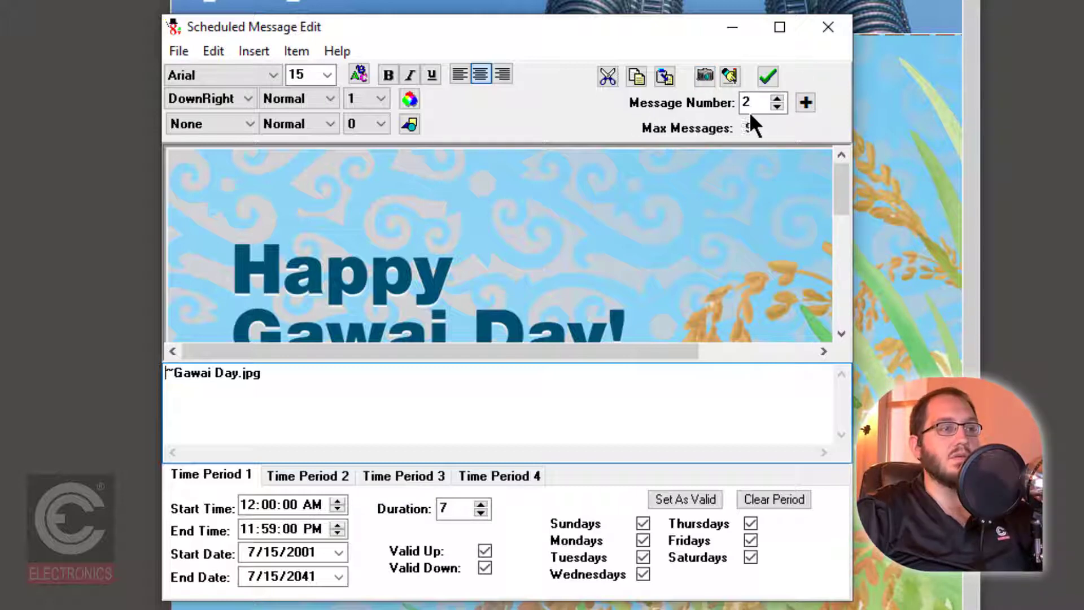
- Review scheduled messages 3 to 8, return to message 7 and examine the lower part of its image
{"action": "left_click", "coordinate": [776, 98]}
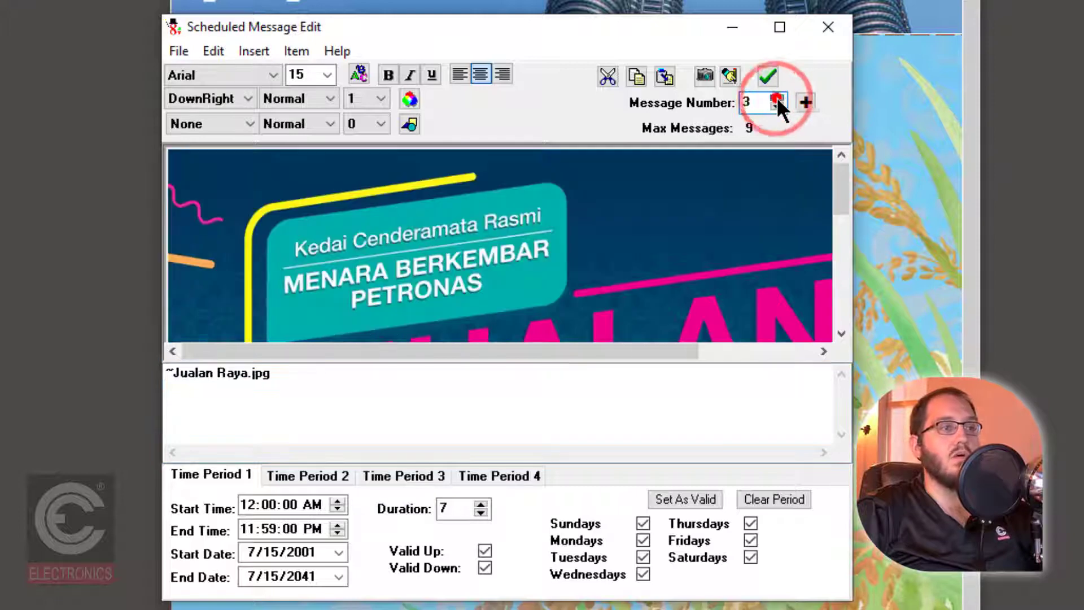
{"action": "left_click", "coordinate": [777, 97]}
{"action": "left_click", "coordinate": [777, 97]}
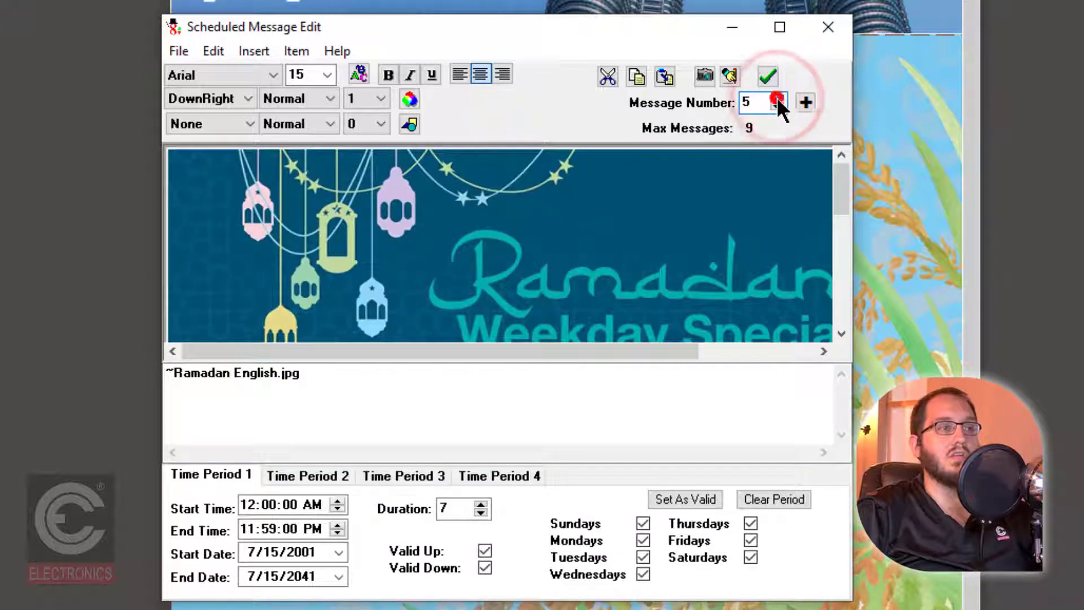
{"action": "left_click", "coordinate": [777, 97]}
{"action": "left_click", "coordinate": [777, 97]}
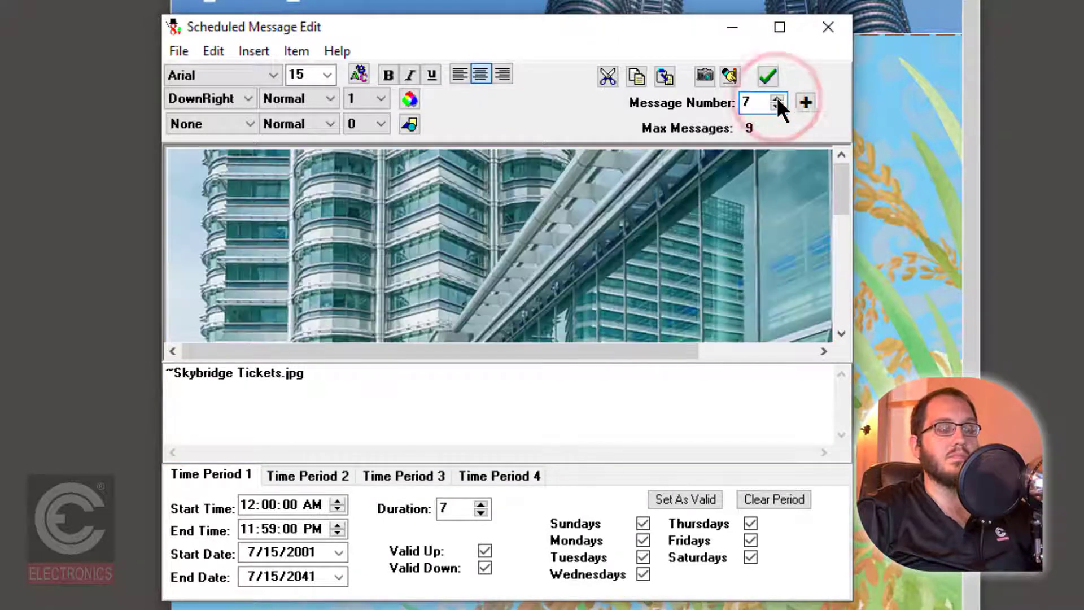
{"action": "left_click", "coordinate": [777, 96]}
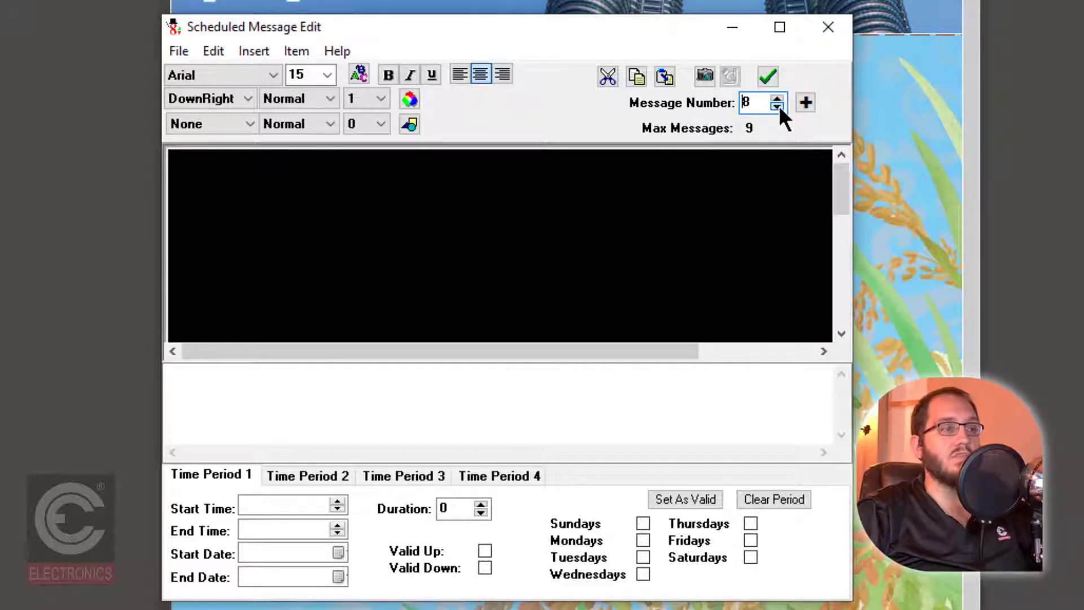
{"action": "left_click", "coordinate": [777, 106]}
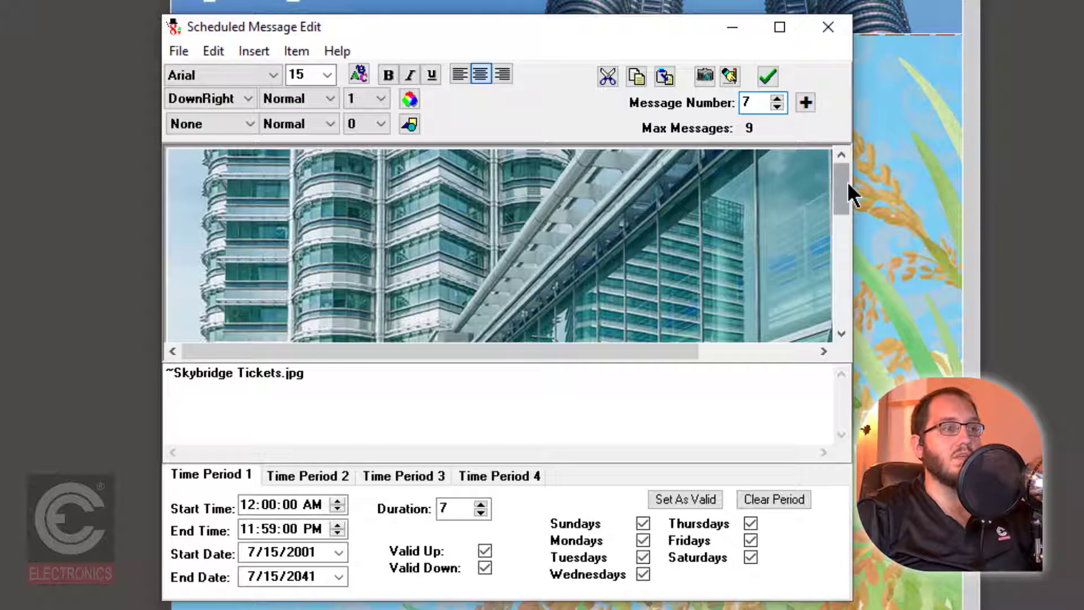
{"action": "left_click", "coordinate": [842, 273]}
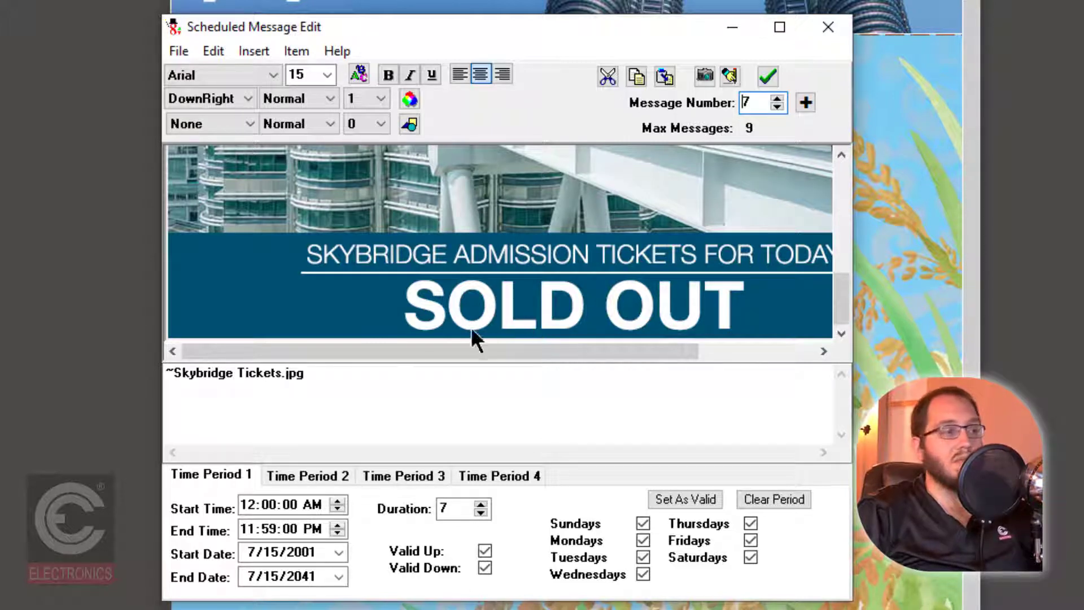
- Delete Skybridge Tickets.jpg from scheduled message 7 and clear its Time Period 1 settings
{"action": "left_click_drag", "start_coordinate": [312, 375], "coordinate": [155, 390]}
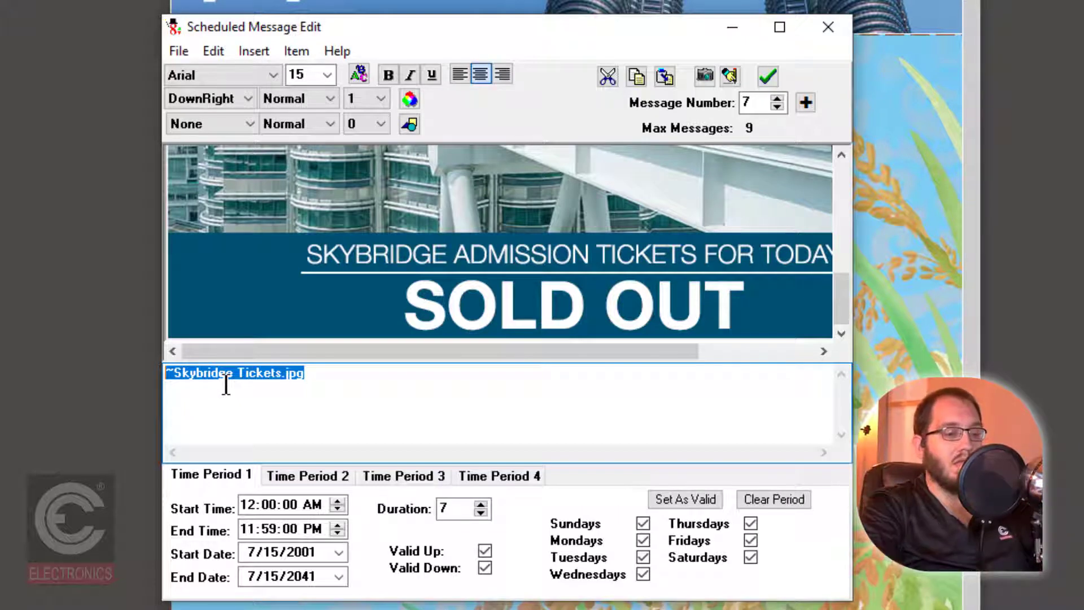
{"action": "key", "text": "Delete"}
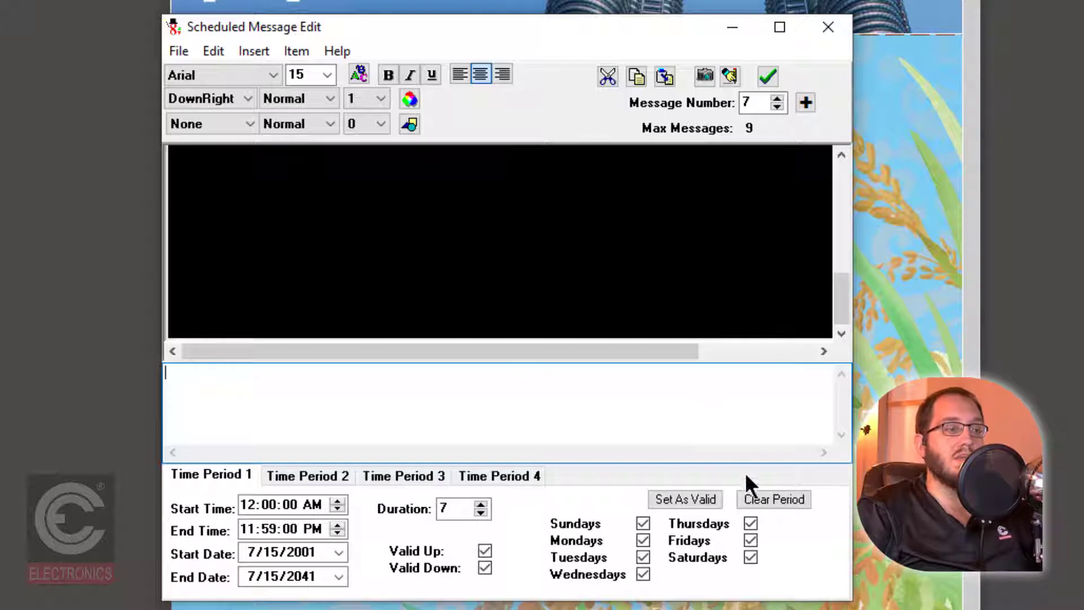
{"action": "left_click", "coordinate": [784, 504]}
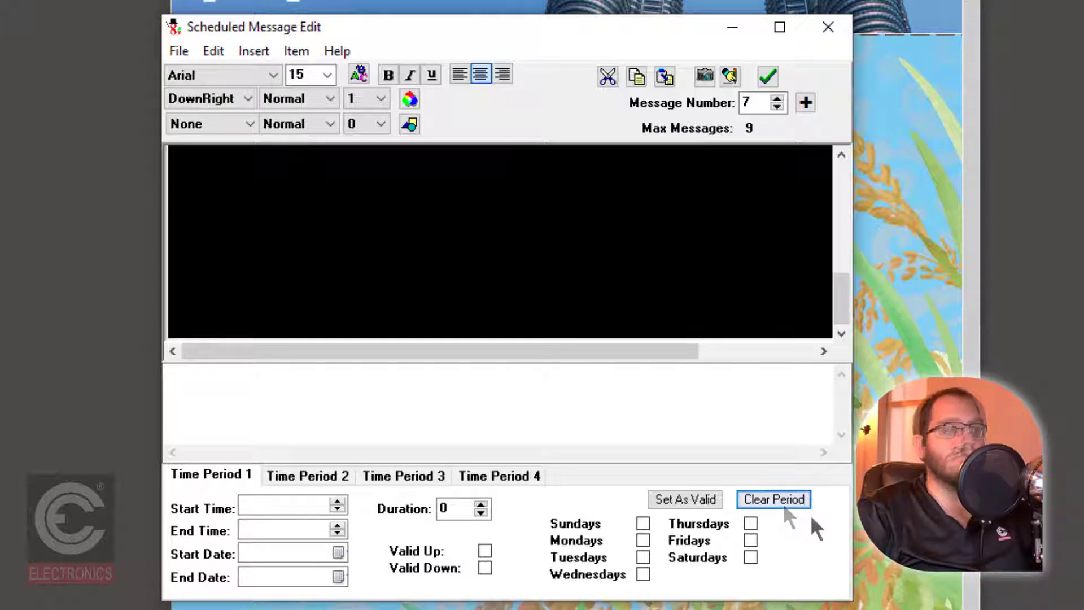
- Insert the image Welcome Back.jpg from the Petronas Towers Demo 6 folder as scheduled message 7
{"action": "left_click", "coordinate": [705, 77]}
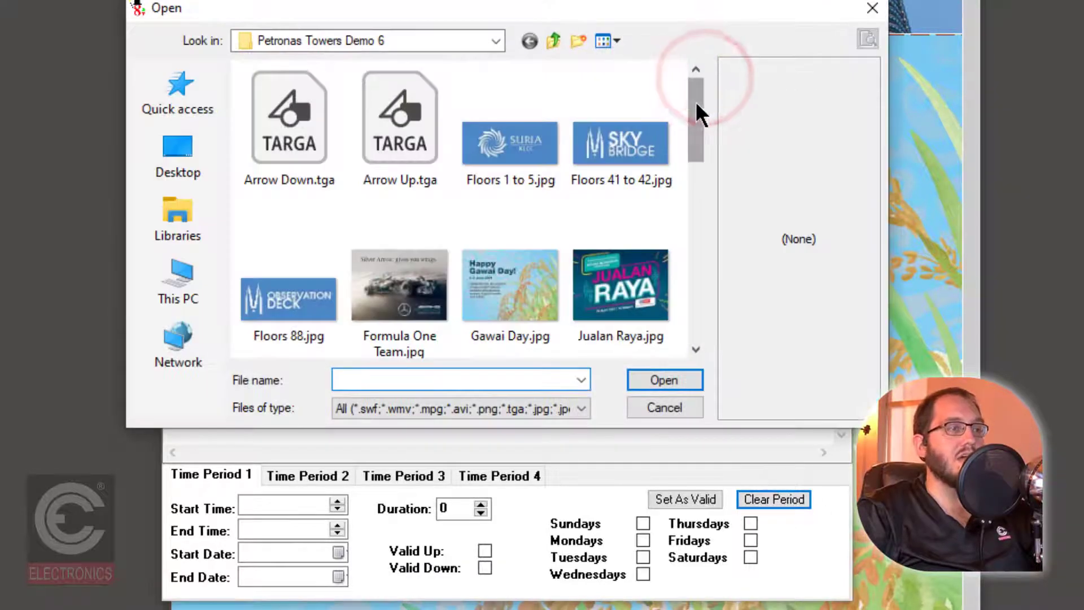
{"action": "left_click", "coordinate": [690, 226]}
{"action": "scroll", "coordinate": [692, 240], "scroll_direction": "down", "scroll_amount": 3}
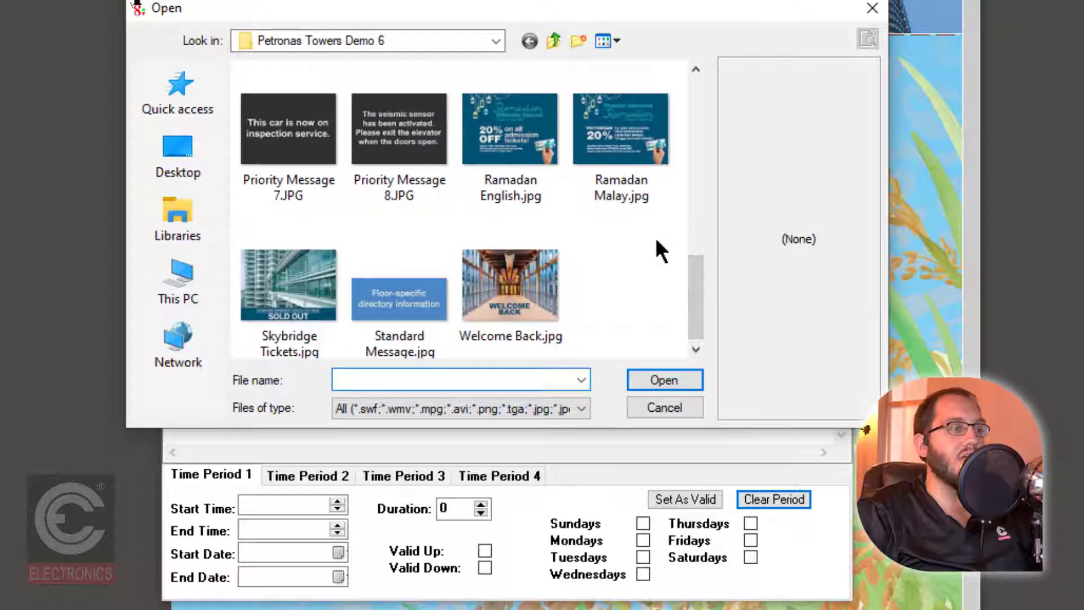
{"action": "left_click", "coordinate": [530, 278]}
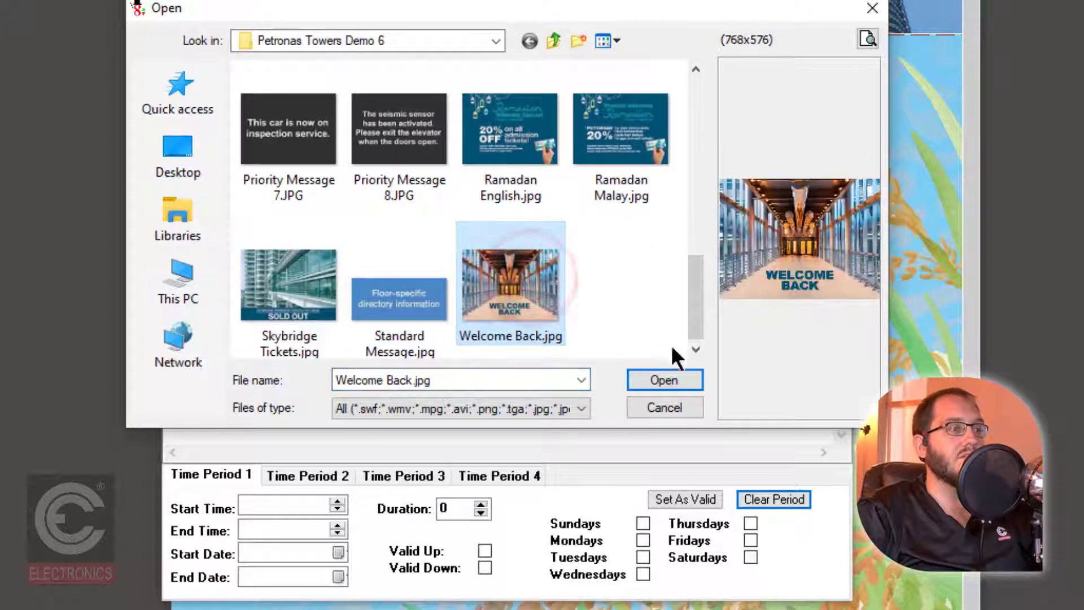
{"action": "left_click", "coordinate": [663, 380]}
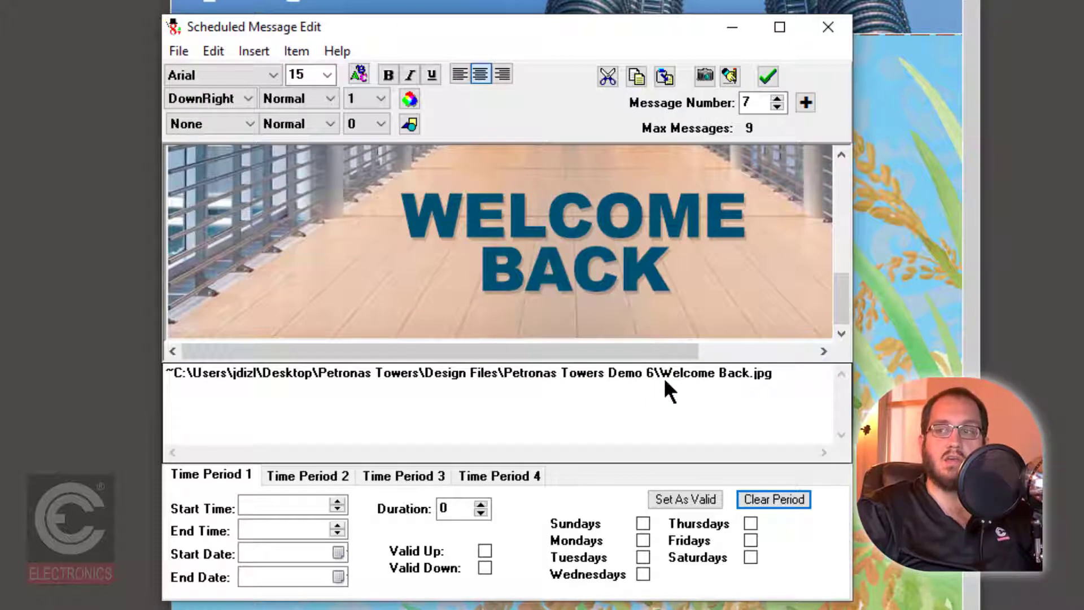
{"action": "left_click", "coordinate": [575, 388]}
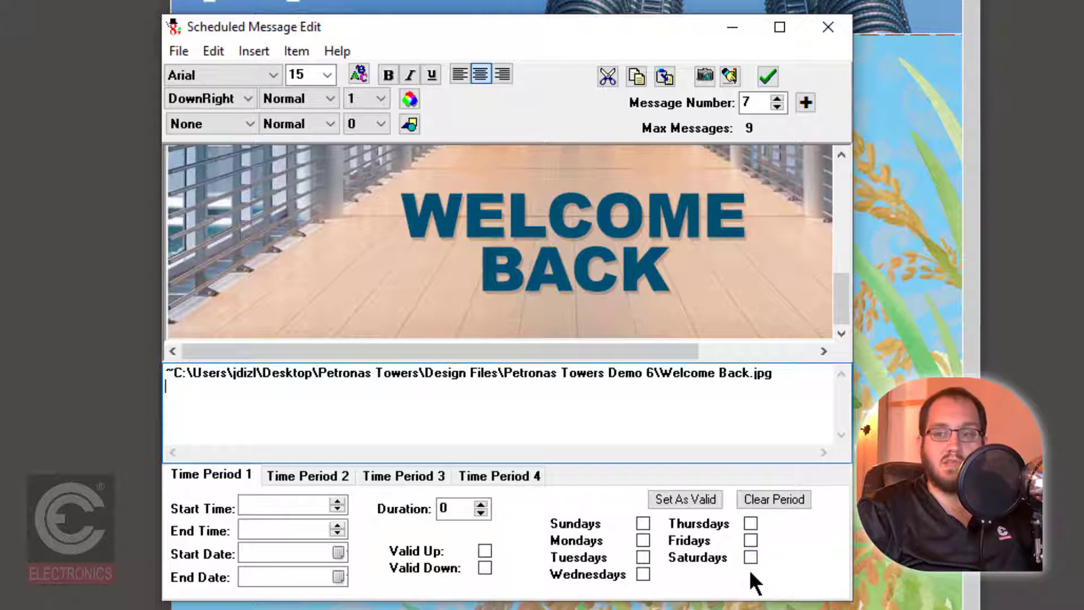
- Set Time Period 1 of message 7 as valid, excluding downward travel, Sundays and Saturdays
{"action": "left_click", "coordinate": [675, 495]}
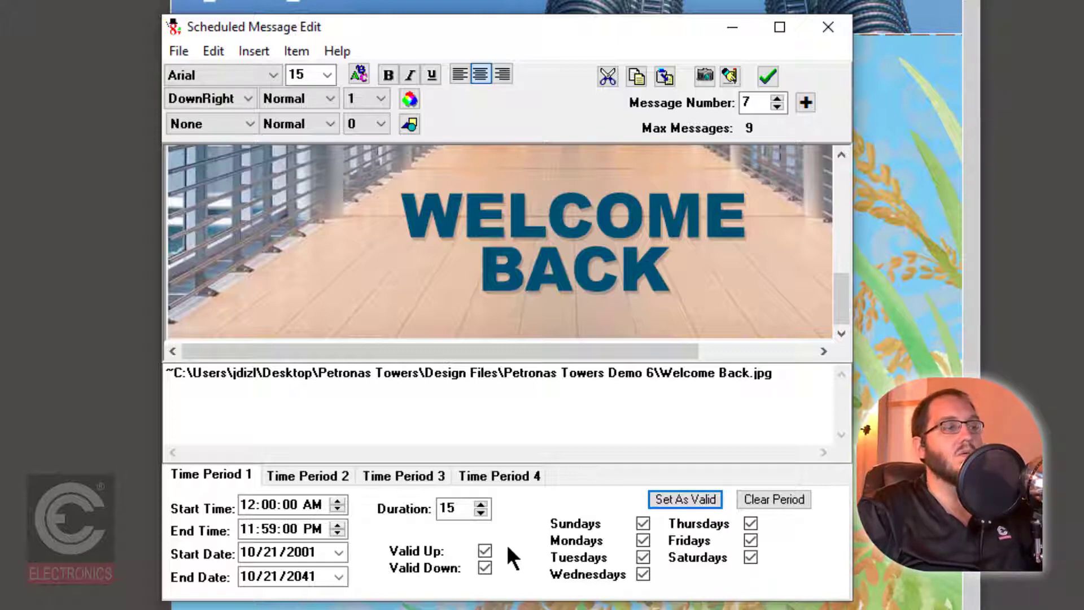
{"action": "left_click", "coordinate": [484, 568]}
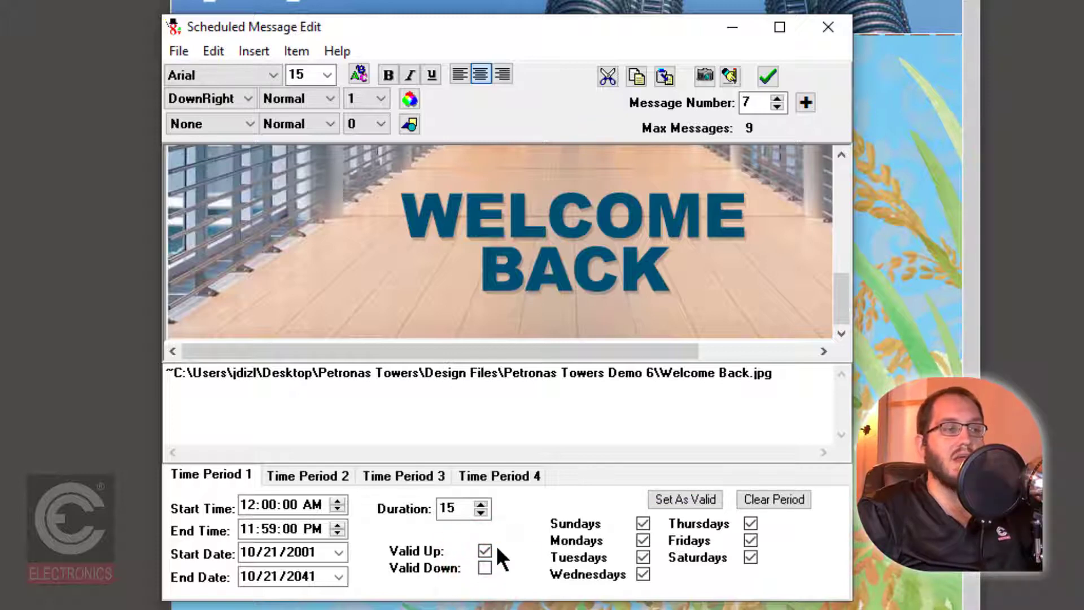
{"action": "left_click", "coordinate": [640, 521]}
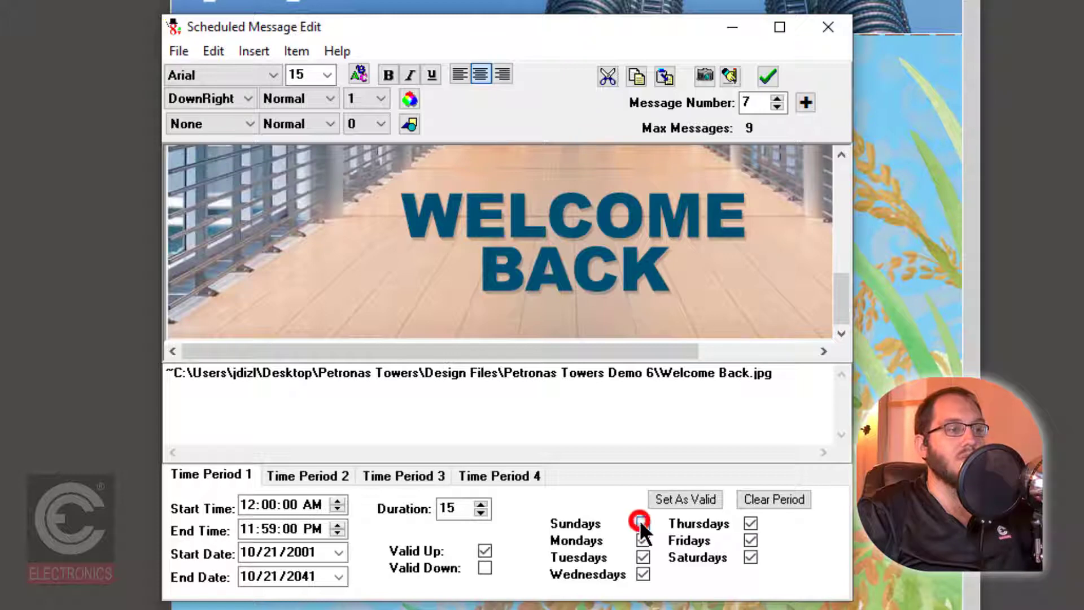
{"action": "left_click", "coordinate": [750, 558]}
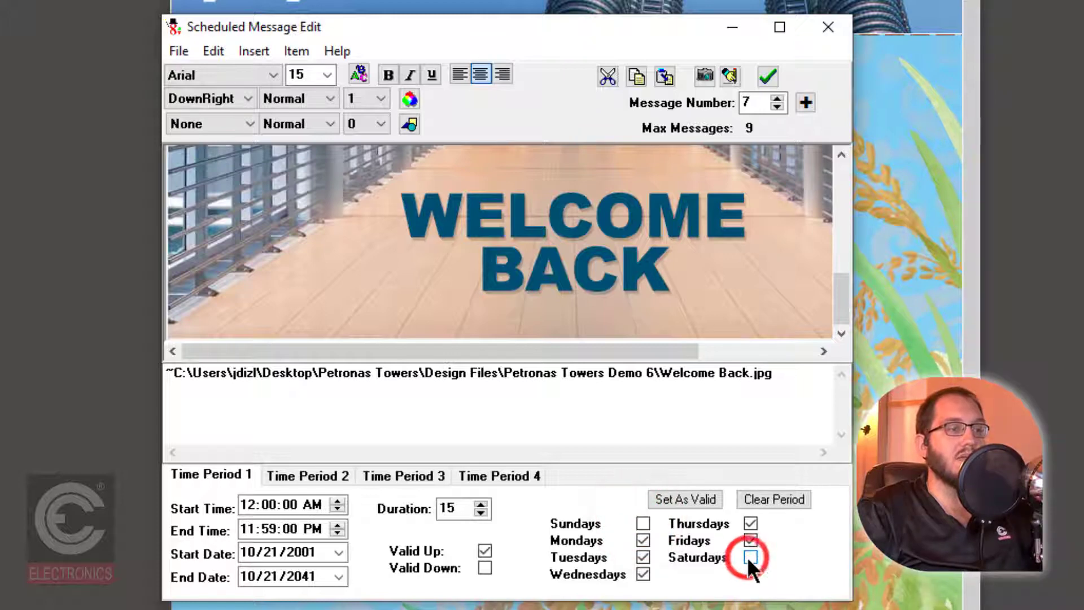
{"action": "key", "text": "Tab"}
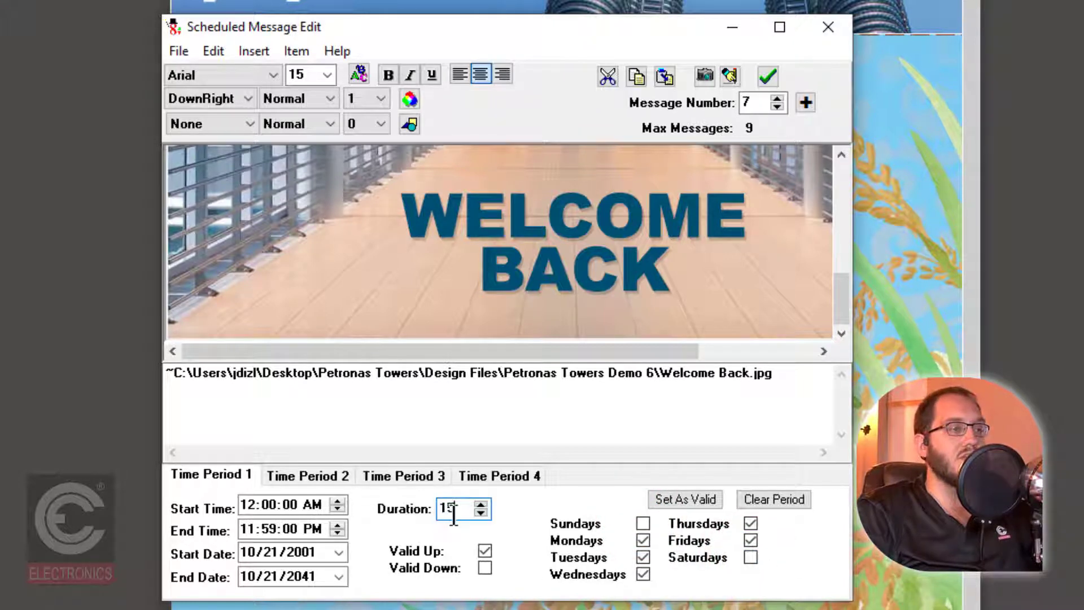
- Check the duration of scheduled message 6 and set the duration of message 7 to 7 as well
{"action": "left_click", "coordinate": [778, 102]}
{"action": "left_click", "coordinate": [779, 105]}
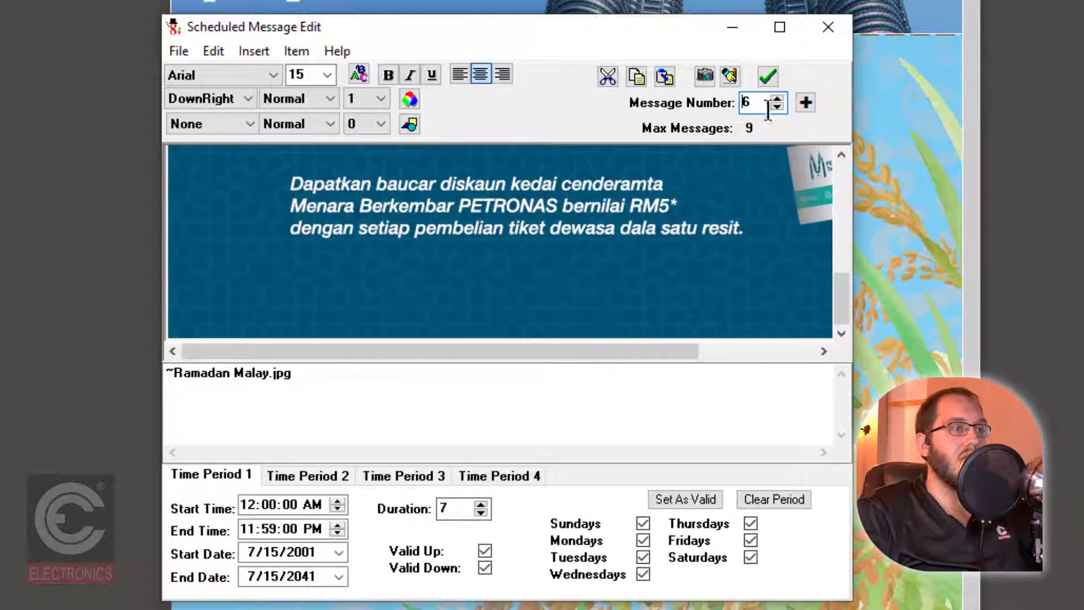
{"action": "left_click", "coordinate": [778, 98]}
{"action": "left_click", "coordinate": [463, 512]}
{"action": "double_click", "coordinate": [441, 512]}
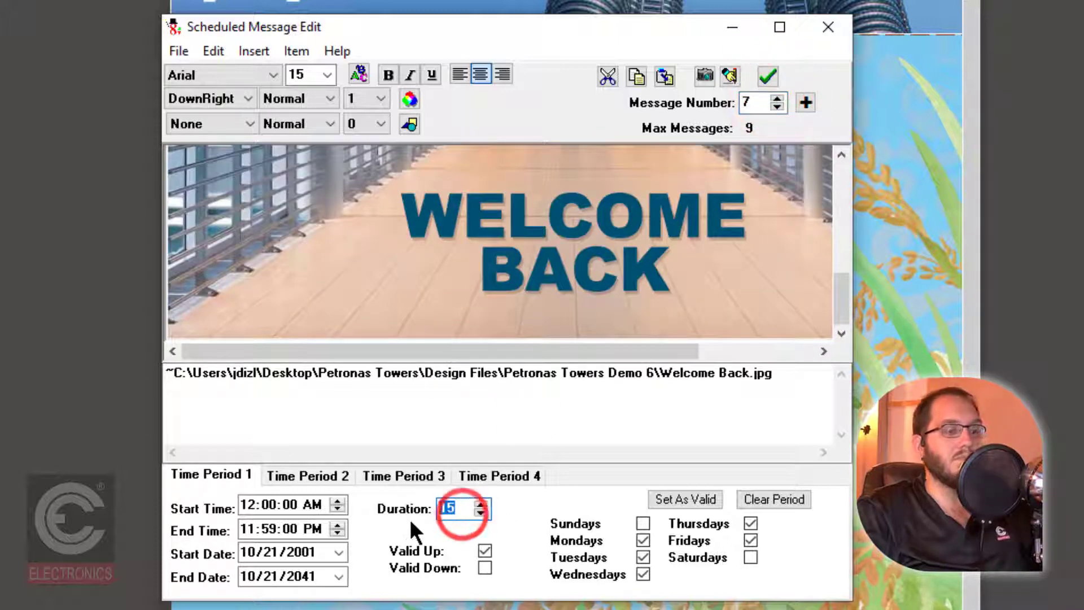
{"action": "type", "text": "7"}
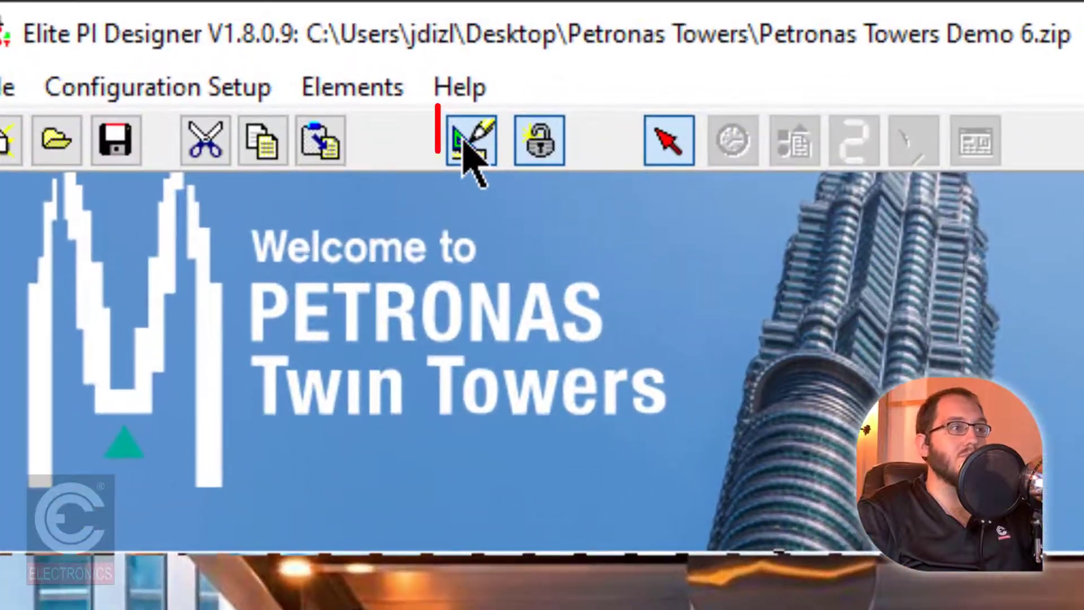
- Run the design simulation again and advance through the scheduled messages to preview them
{"action": "left_click", "coordinate": [465, 144]}
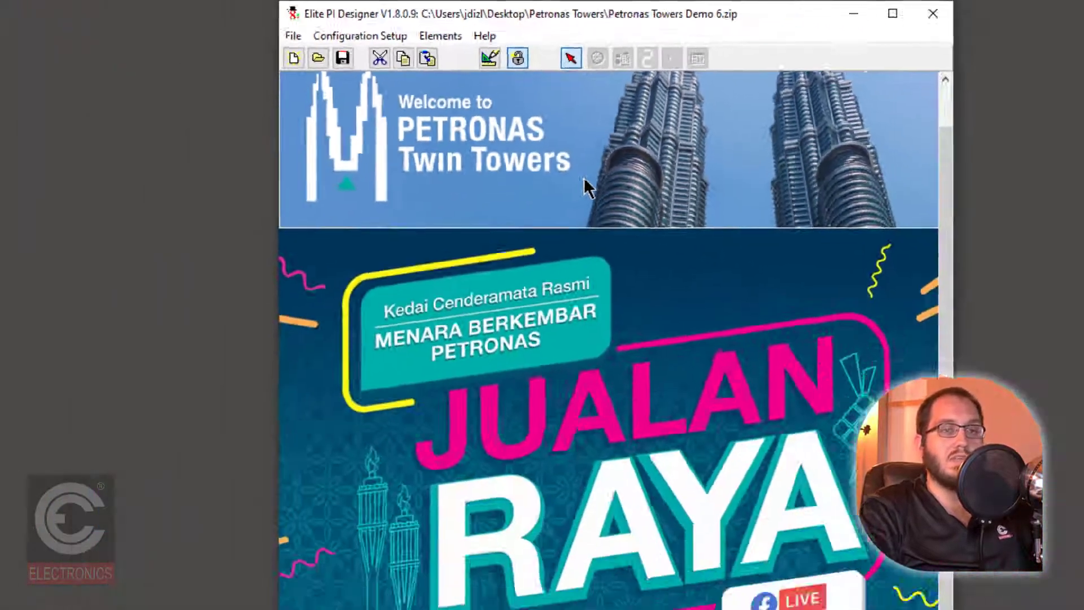
{"action": "key", "text": "Right"}
{"action": "key", "text": "Right"}
{"action": "key", "text": "Right"}
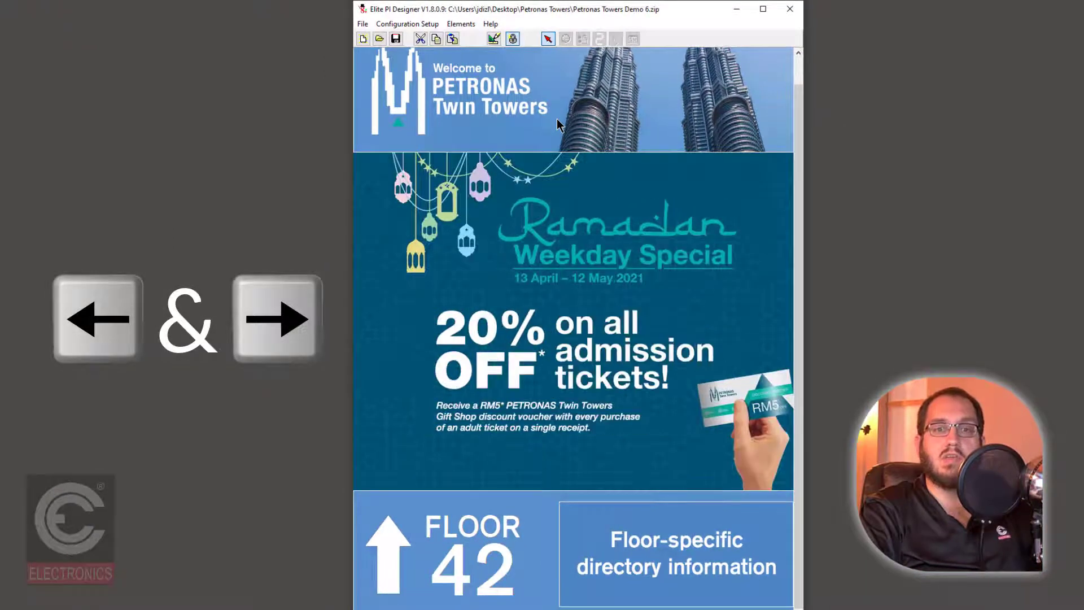
- Move backward and forward between the scheduled messages in the running simulation to review how each one displays
{"action": "key", "text": "Left"}
{"action": "key", "text": "Right"}
{"action": "key", "text": "Right"}
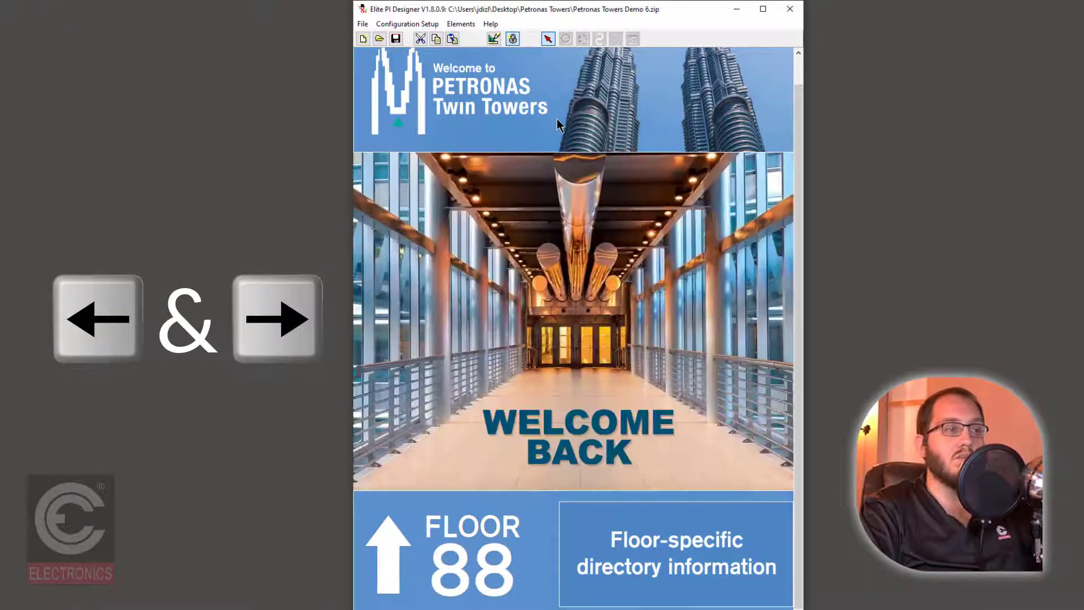
{"action": "key", "text": "Left"}
{"action": "key", "text": "Left"}
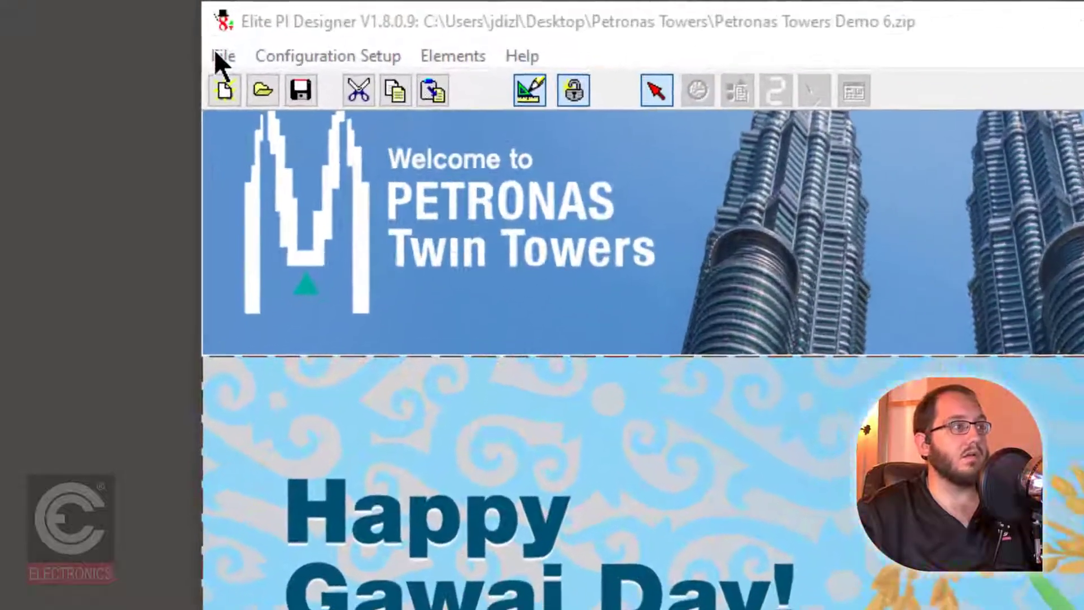
- Save the design as a new collection named Petronas Towers Demo 6-102421.zip in the Design Files folder
{"action": "left_click", "coordinate": [330, 31]}
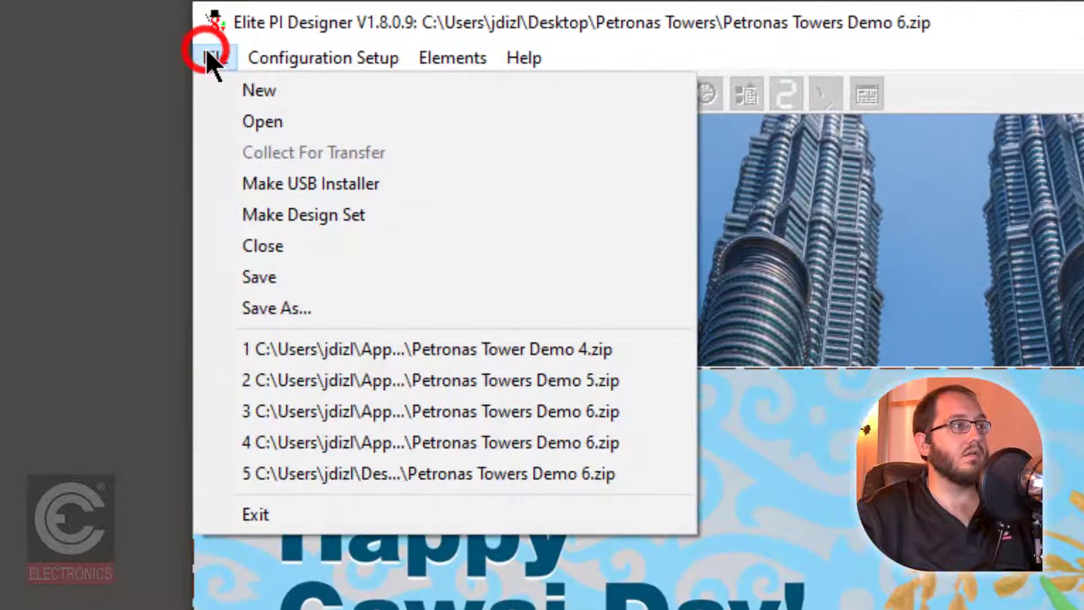
{"action": "left_click", "coordinate": [323, 311]}
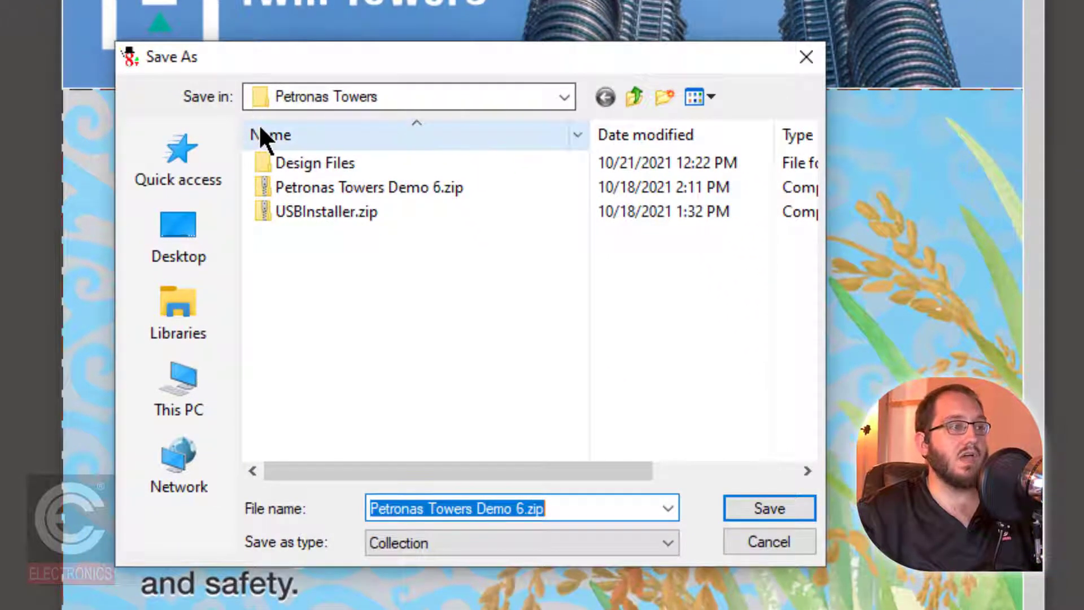
{"action": "double_click", "coordinate": [365, 161]}
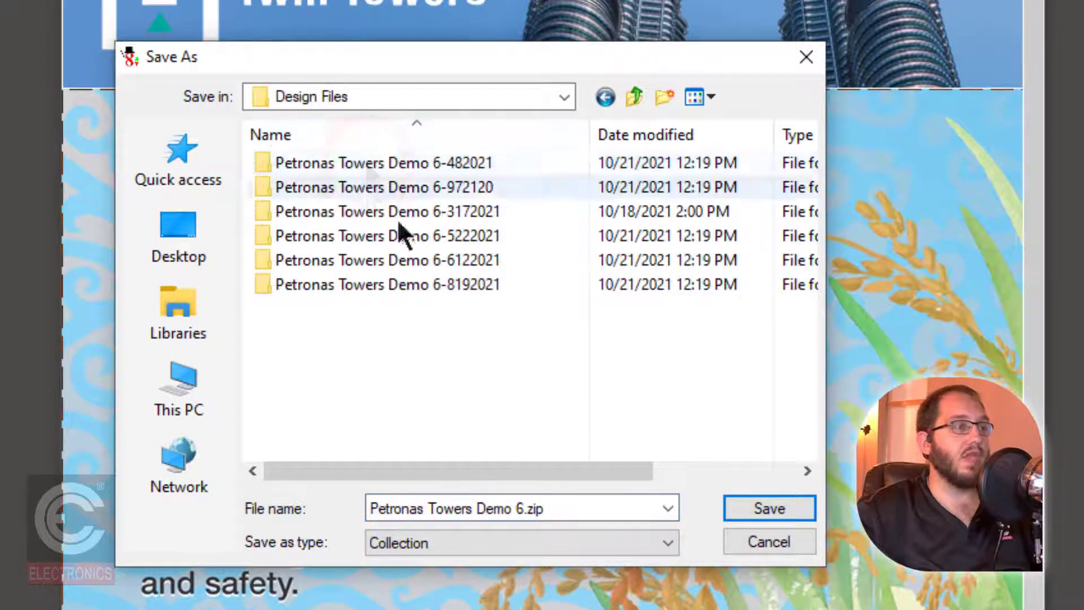
{"action": "left_click", "coordinate": [516, 510]}
{"action": "key", "text": "Right"}
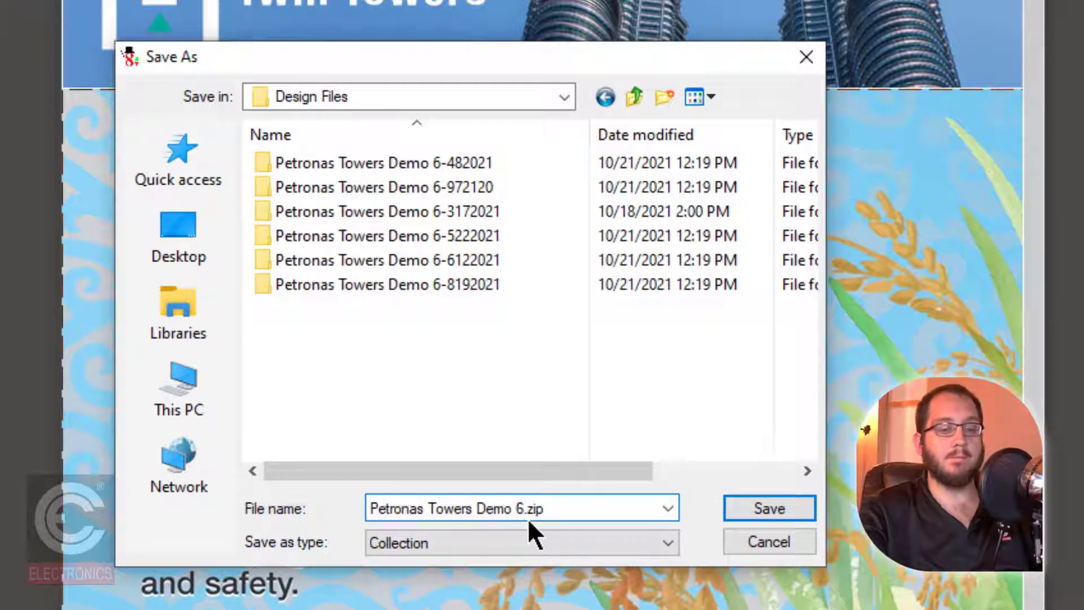
{"action": "type", "text": "-102"}
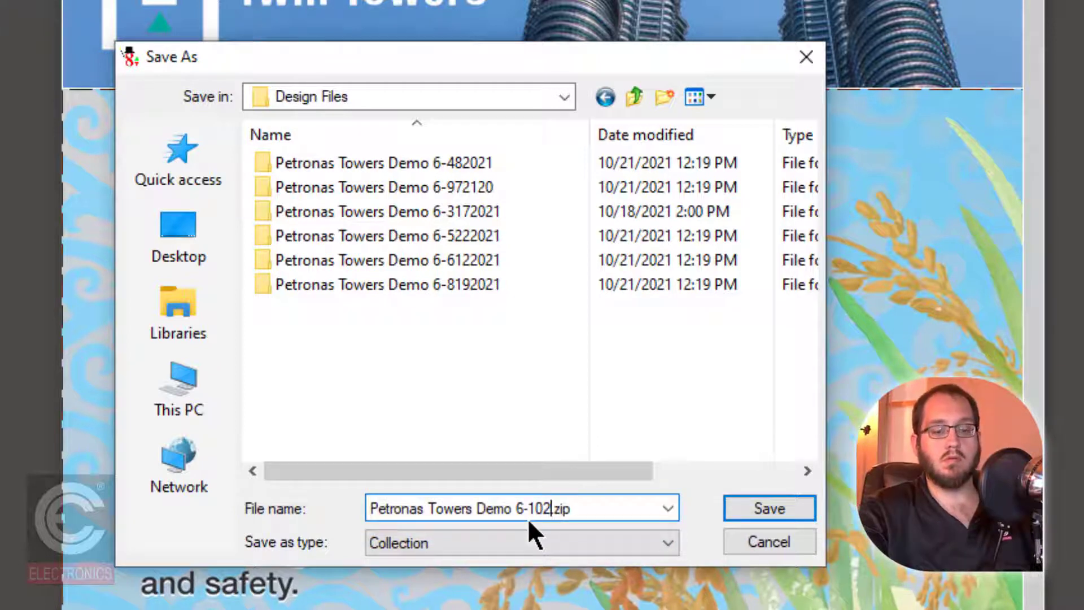
{"action": "type", "text": "421"}
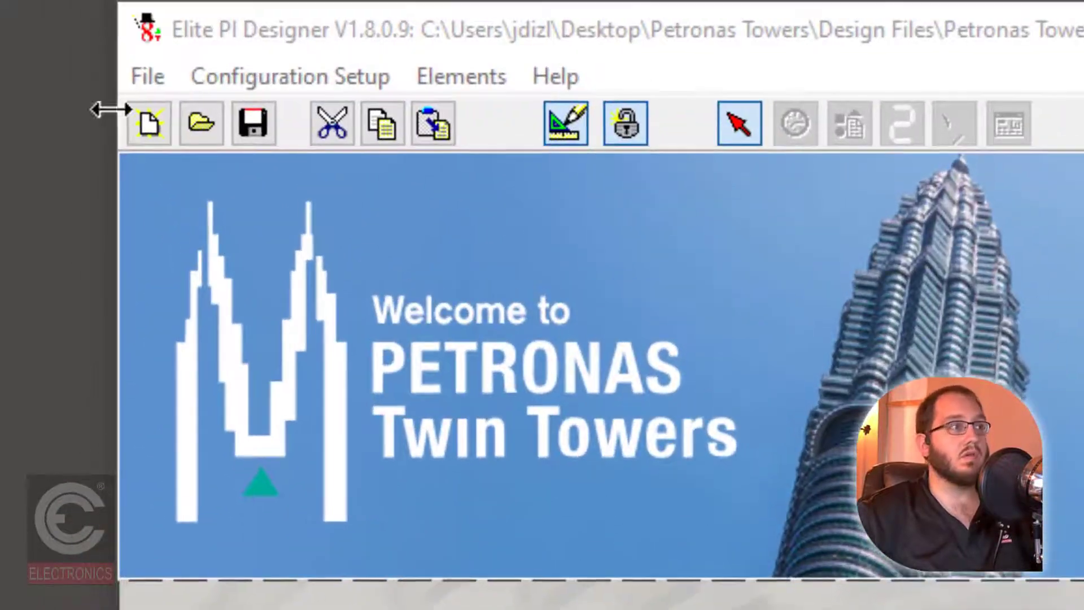
- Make a USB installer of the design and save it as USBInstaller.zip in the Petronas Towers folder
{"action": "left_click", "coordinate": [148, 80]}
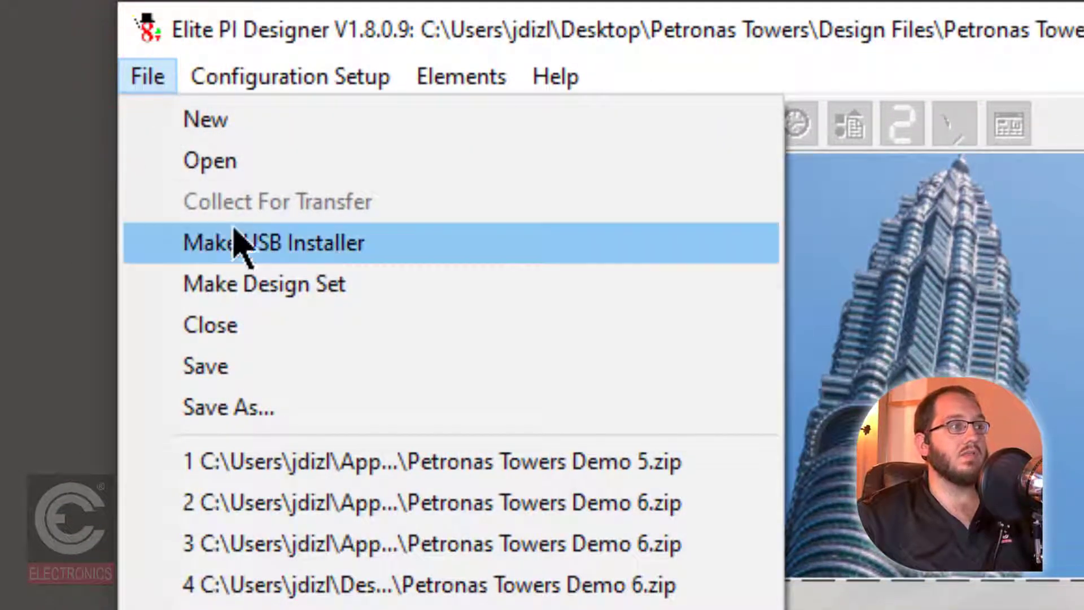
{"action": "left_click", "coordinate": [364, 244]}
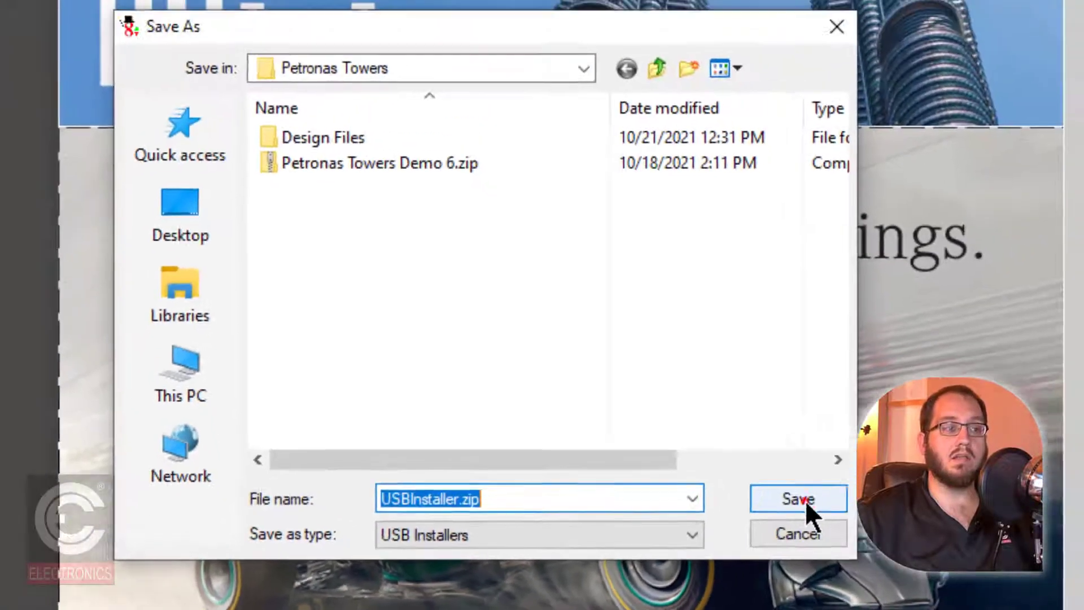
{"action": "left_click", "coordinate": [806, 502]}
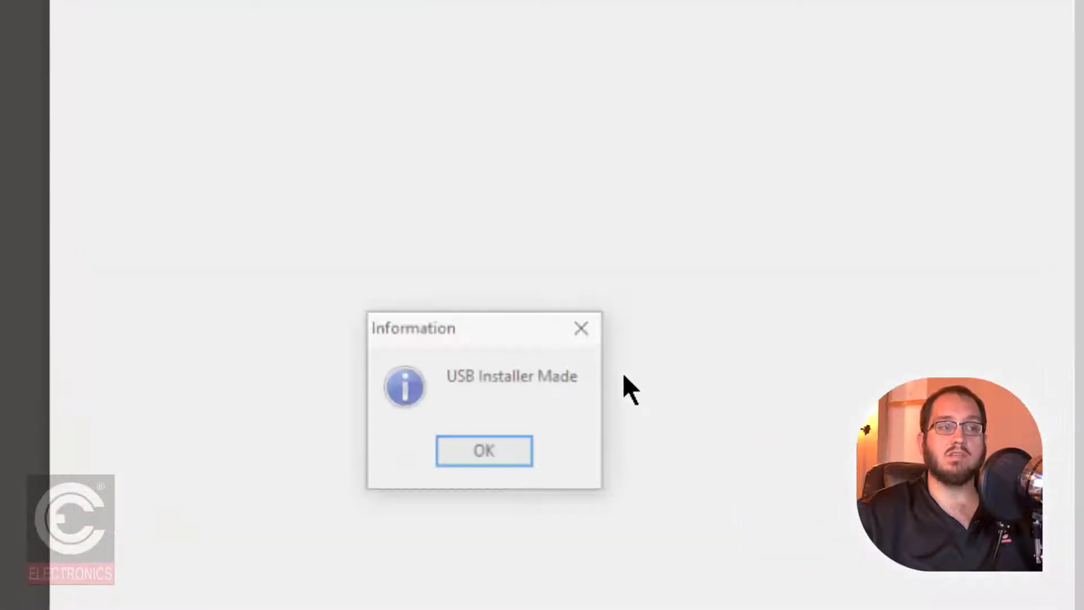